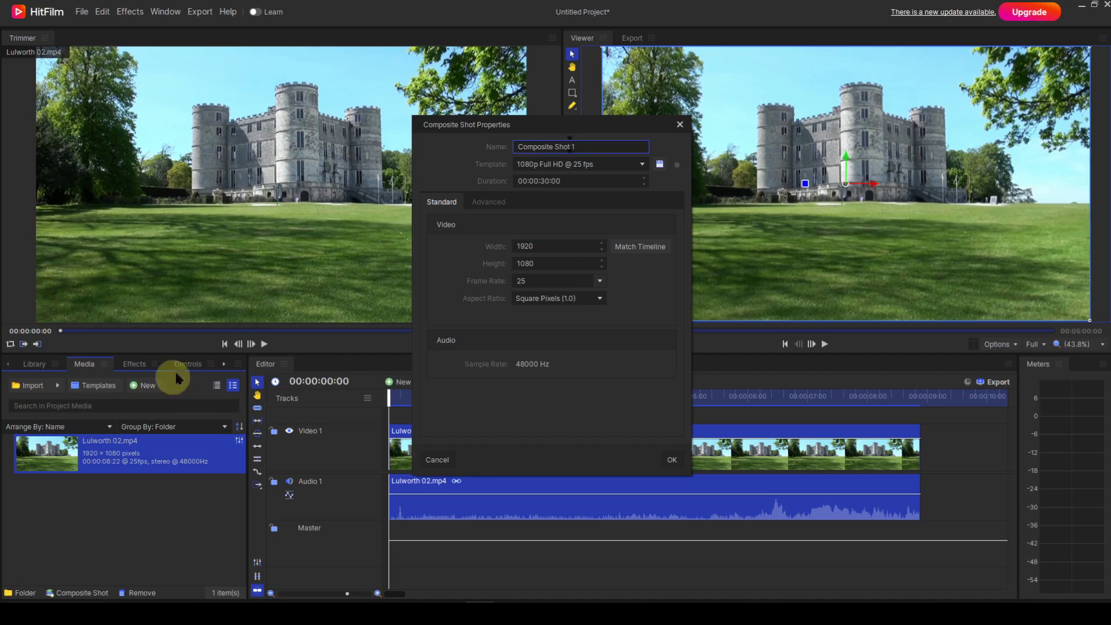
Step: Name the new composite shot "Lower third, fly in, fly out"
left_click_drag(591, 149, 510, 152)
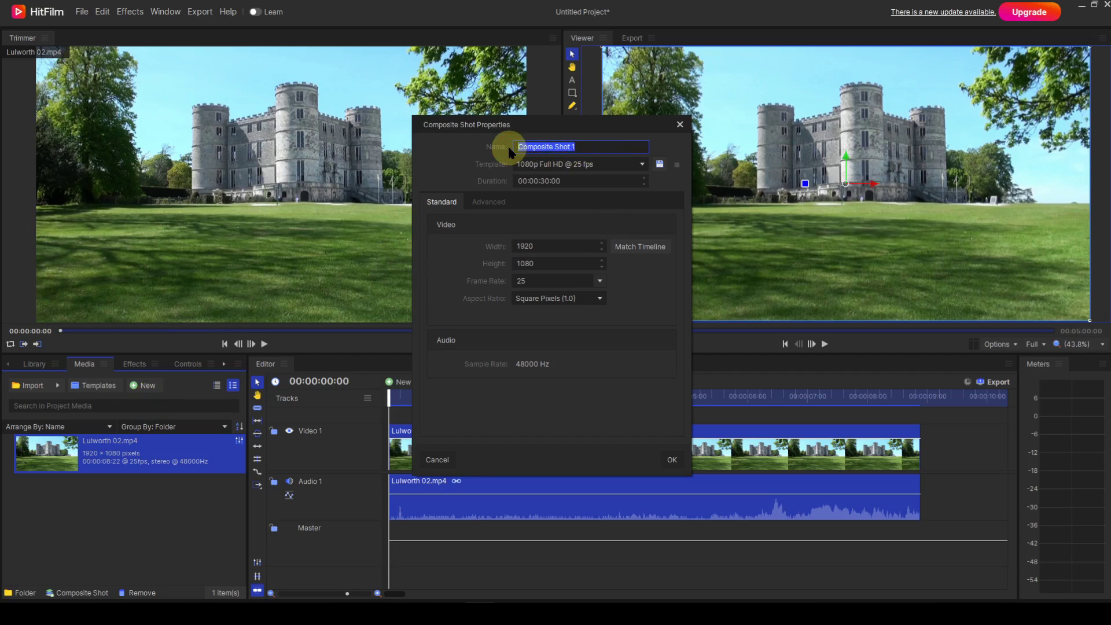
type("Lowe")
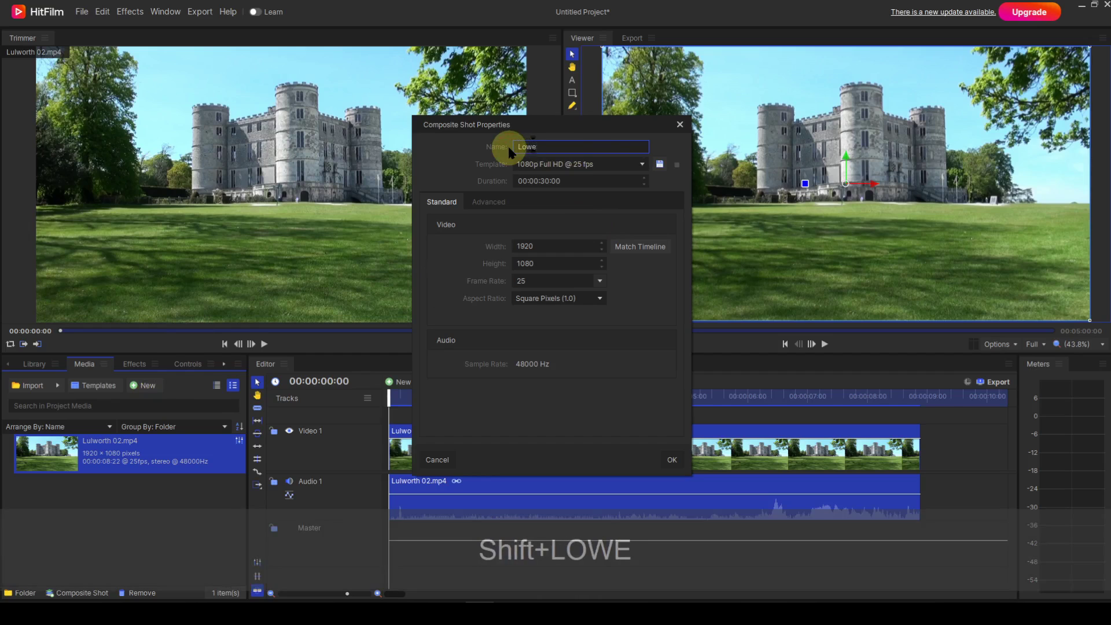
type("r t")
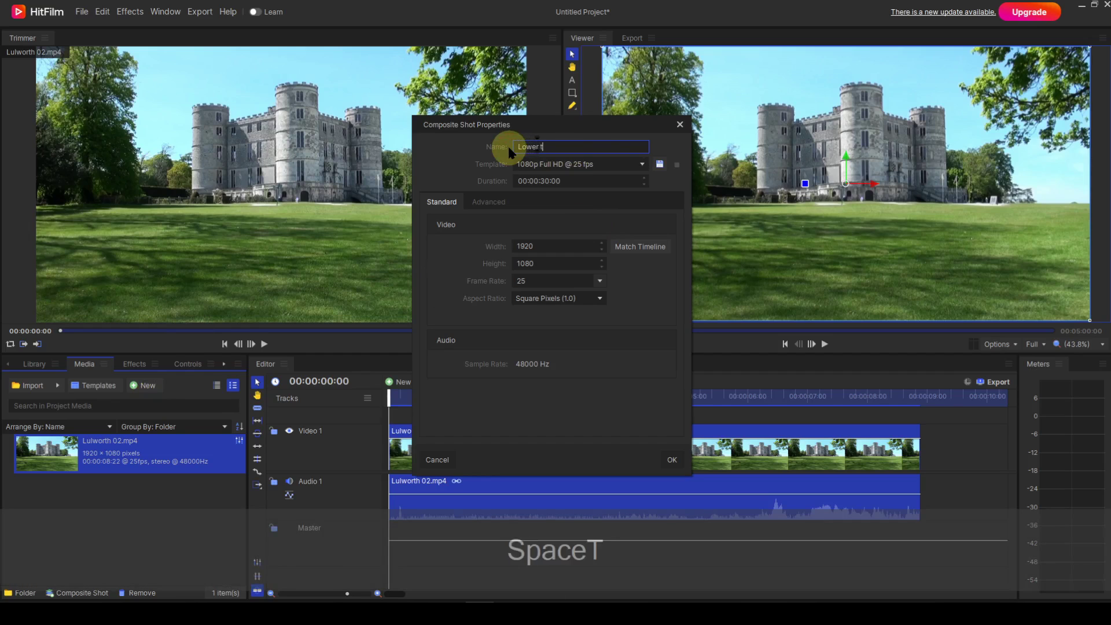
type("hird")
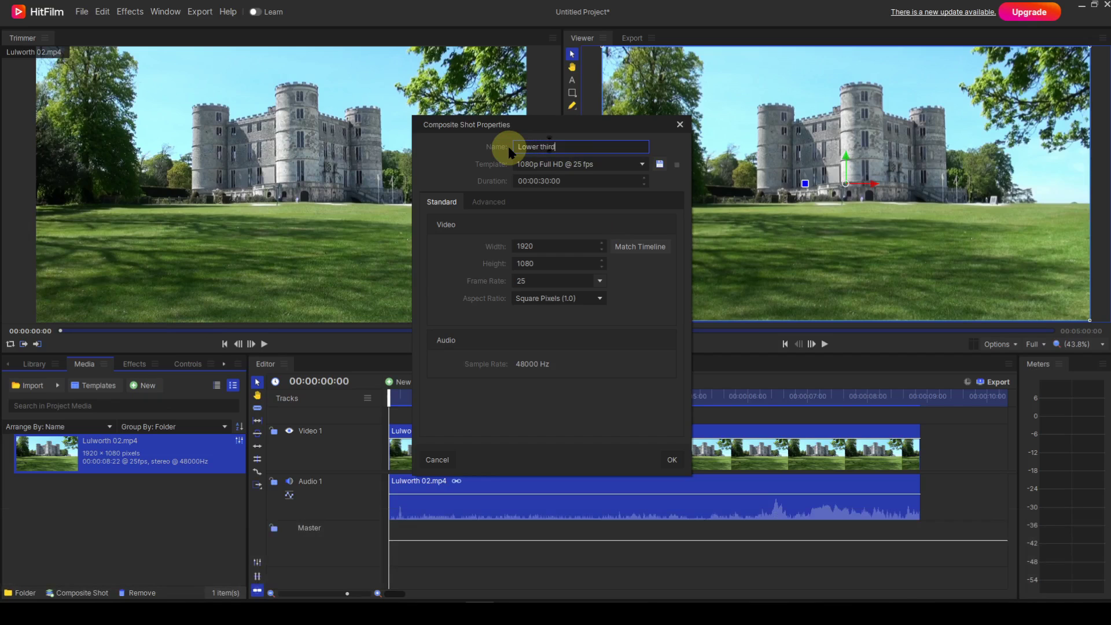
type(", ")
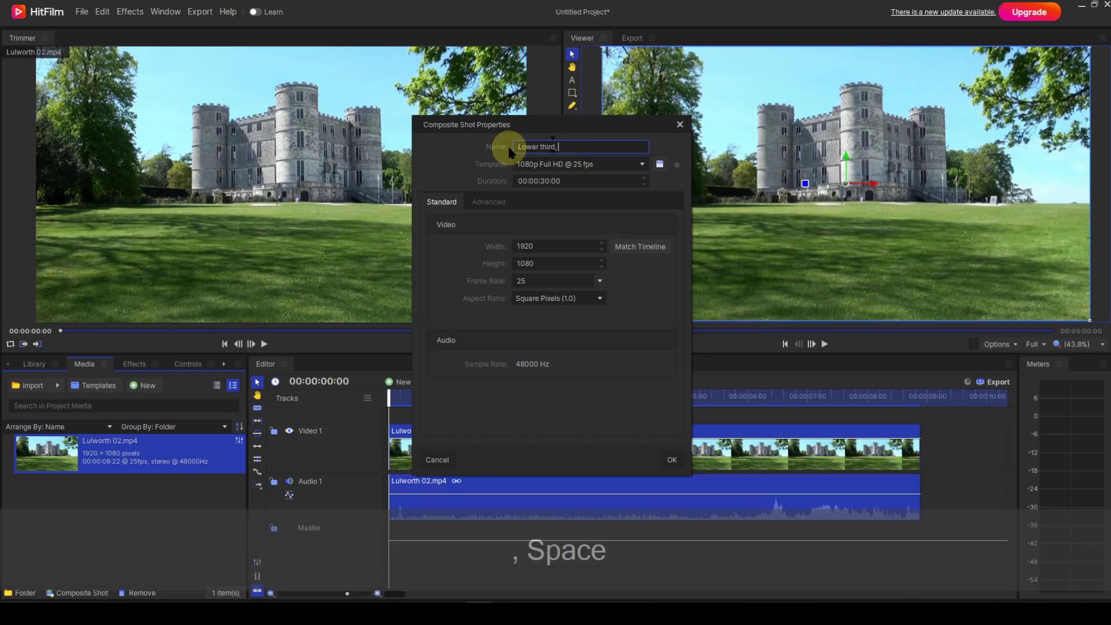
type("fly ")
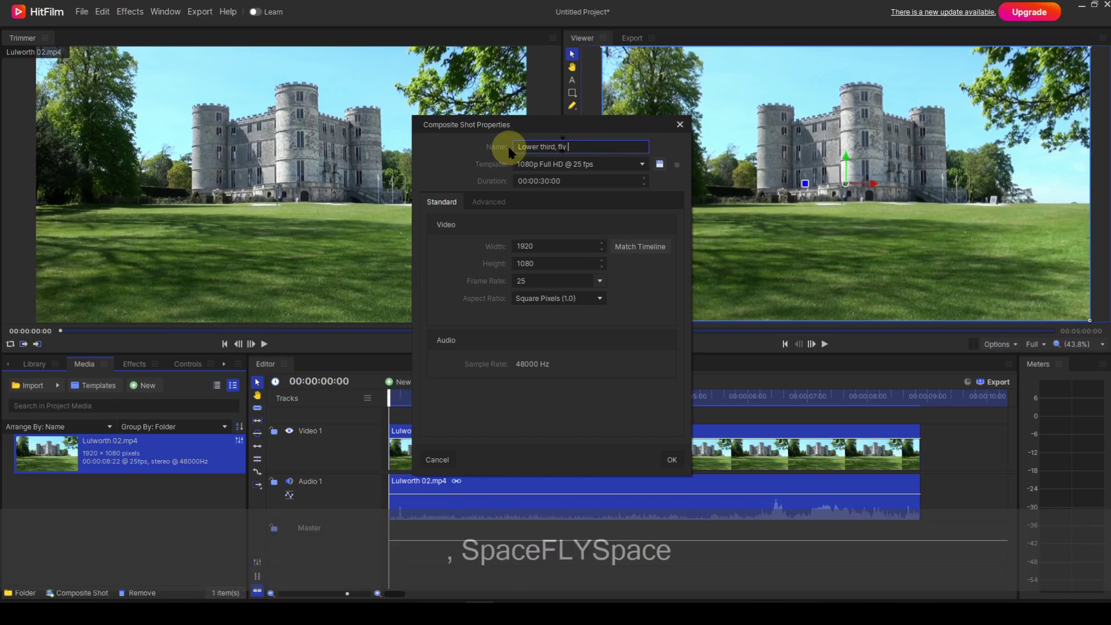
type("in, fly out")
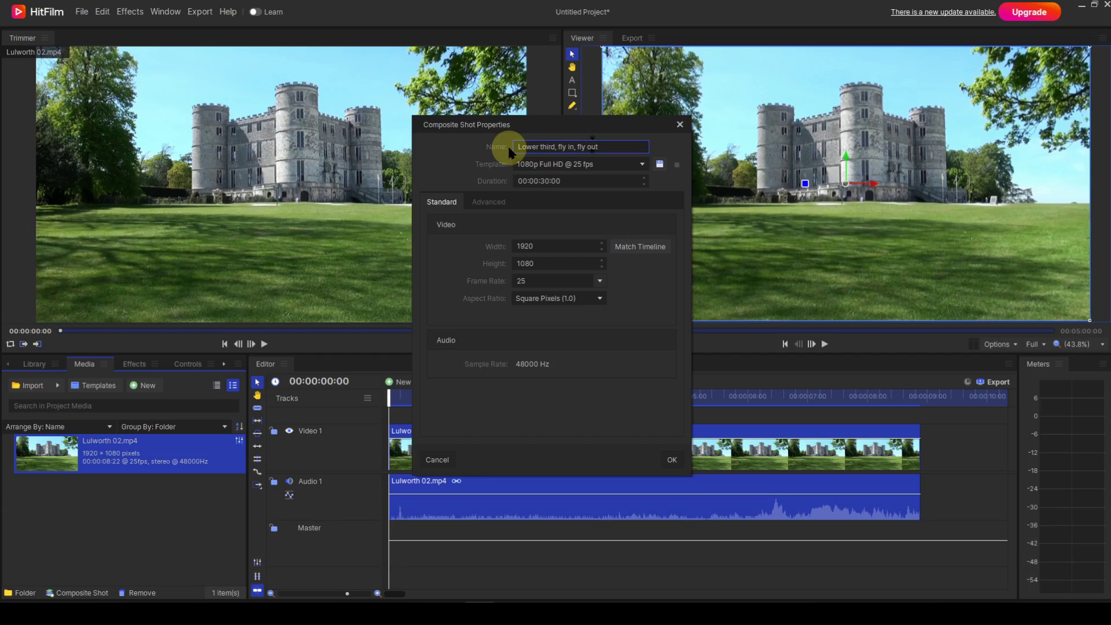
Step: Set the composite shot's duration to 6 seconds and create it
left_click(556, 181)
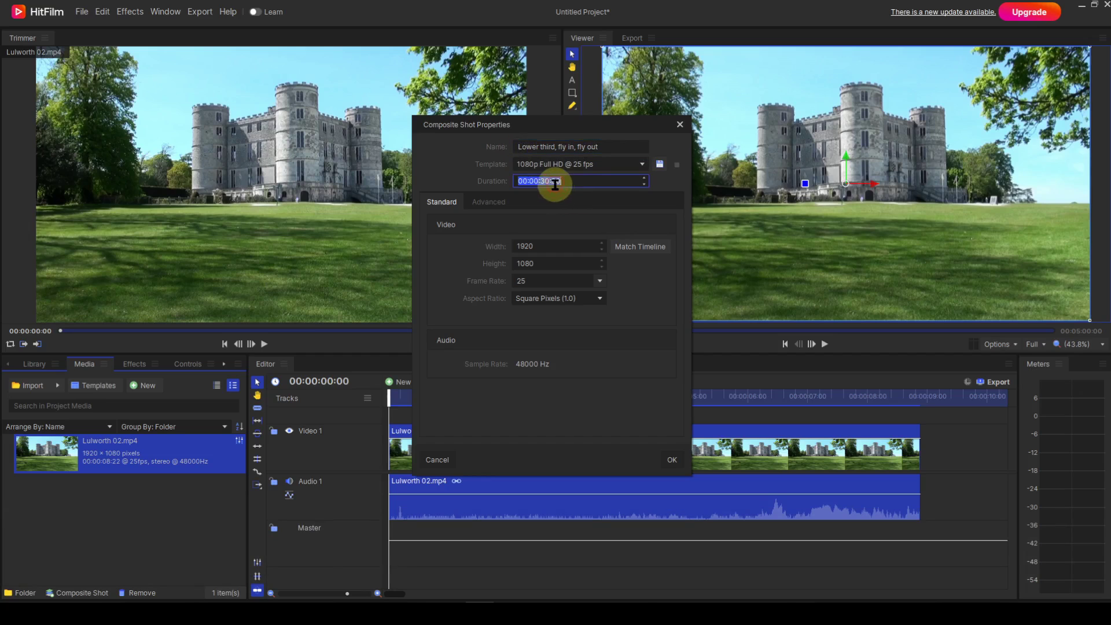
type("6")
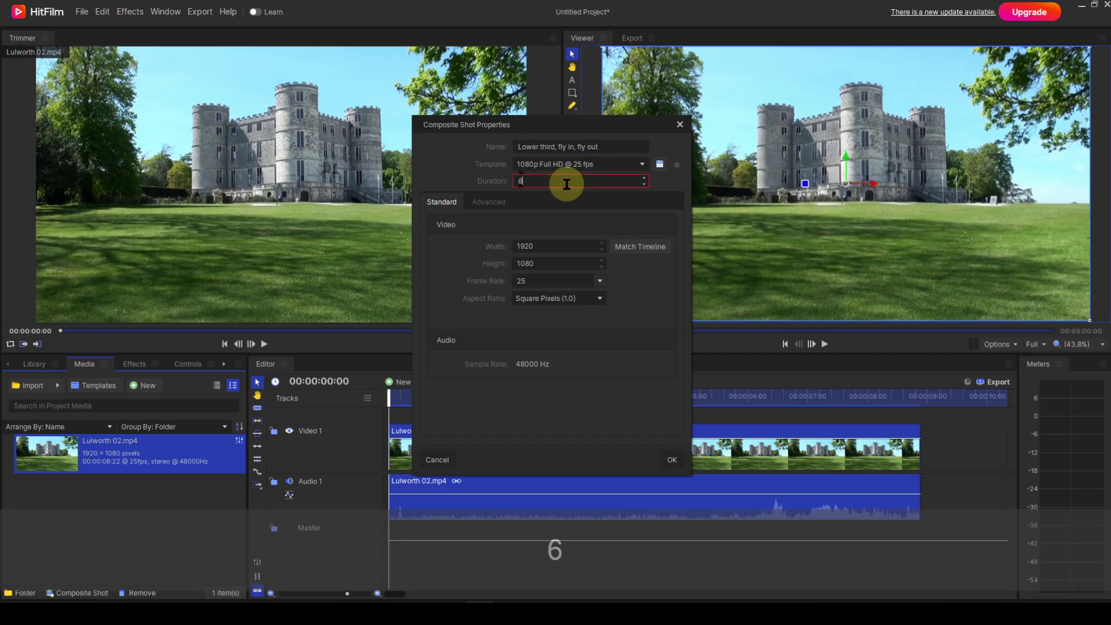
type(".0")
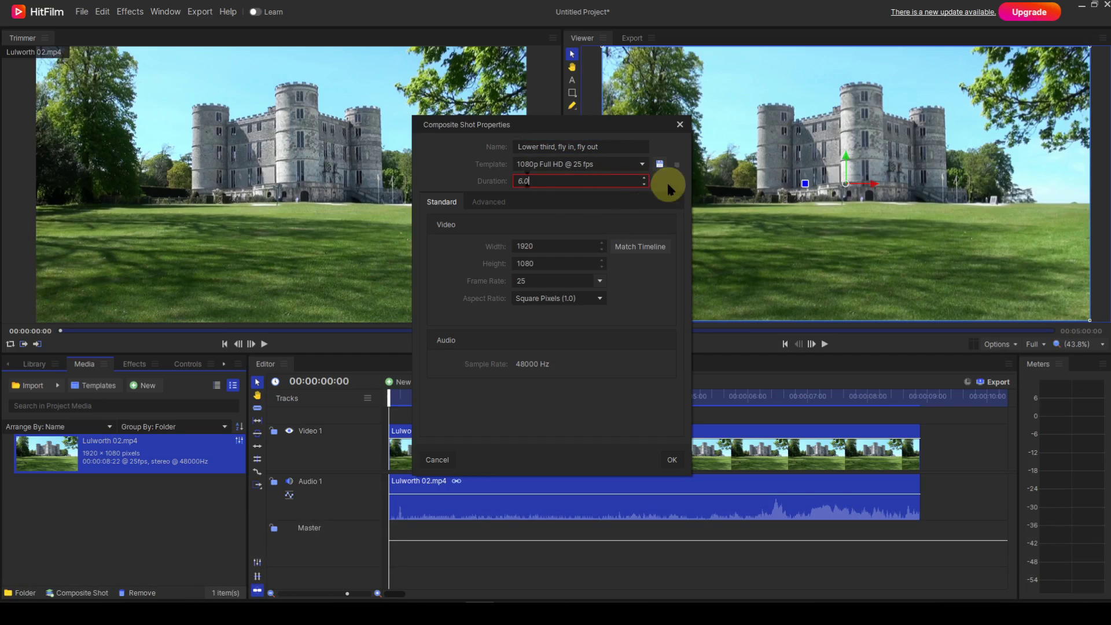
left_click(671, 461)
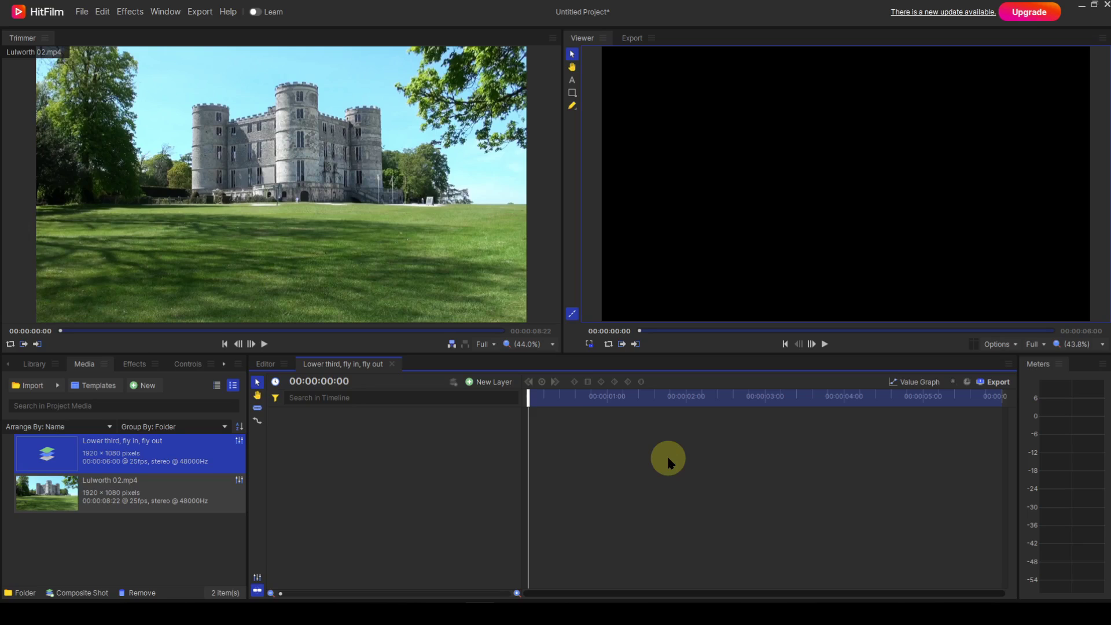
Step: Add a text layer to the composite shot containing "Default Text String"
left_click(501, 388)
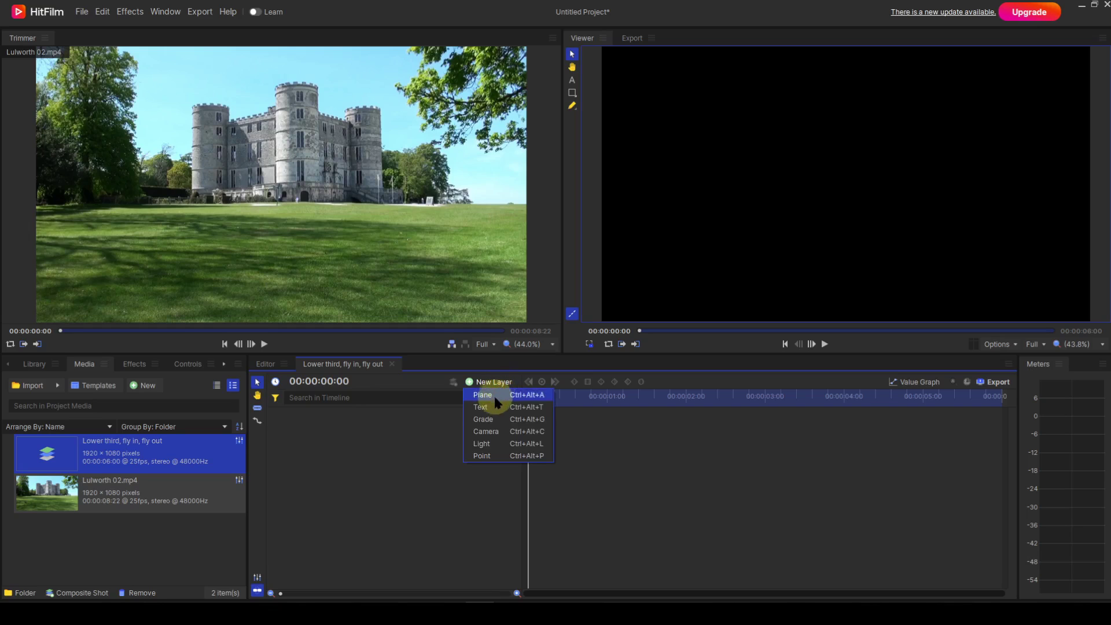
left_click(486, 407)
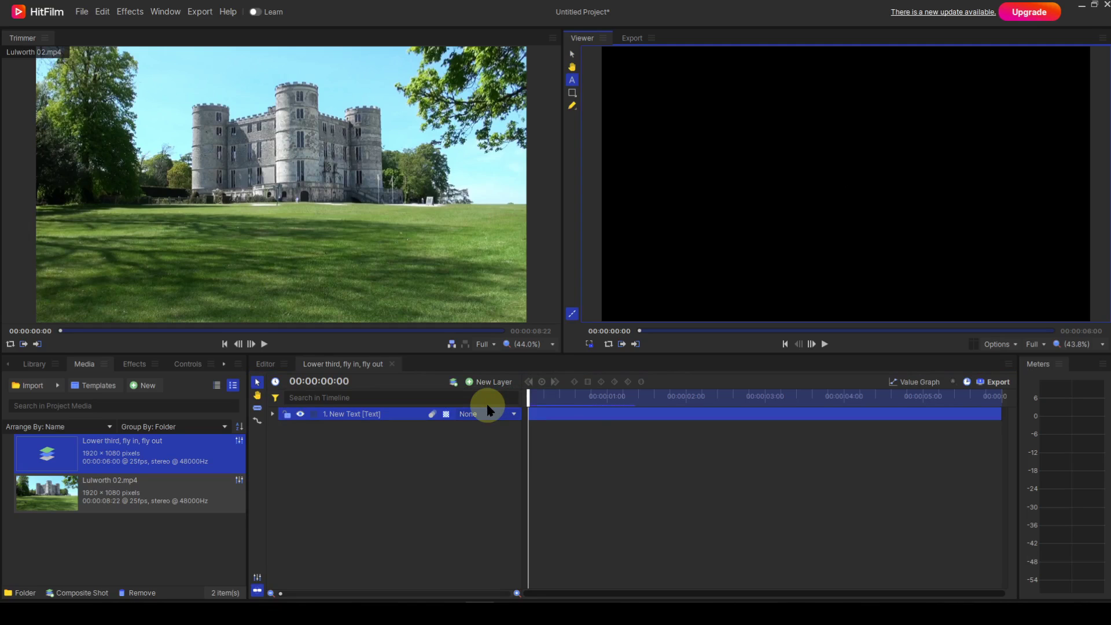
type("Default")
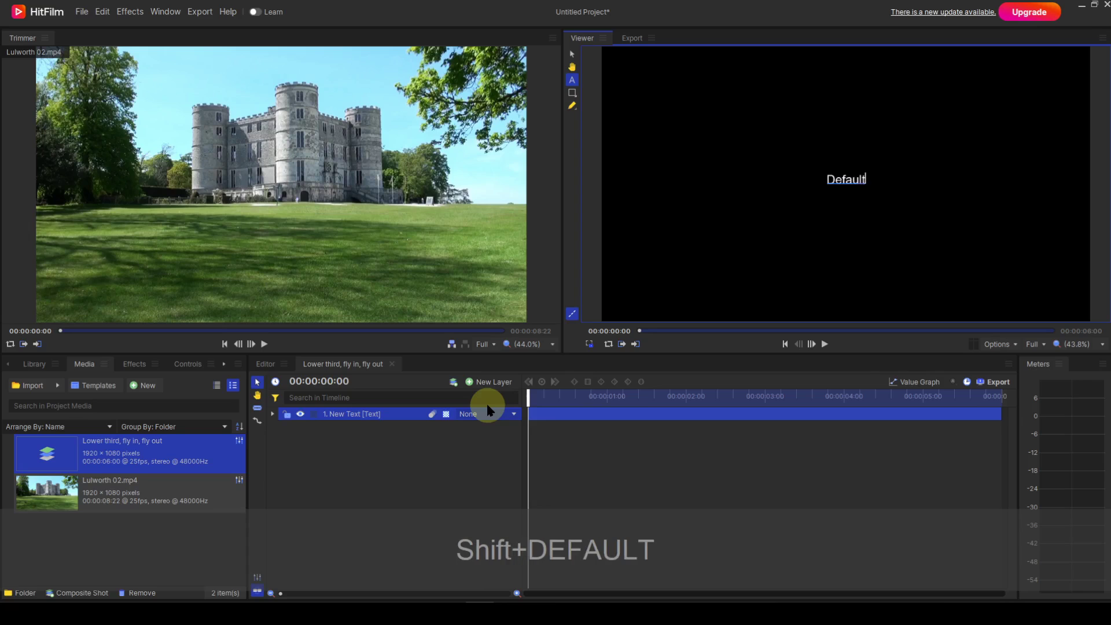
type(" Text String")
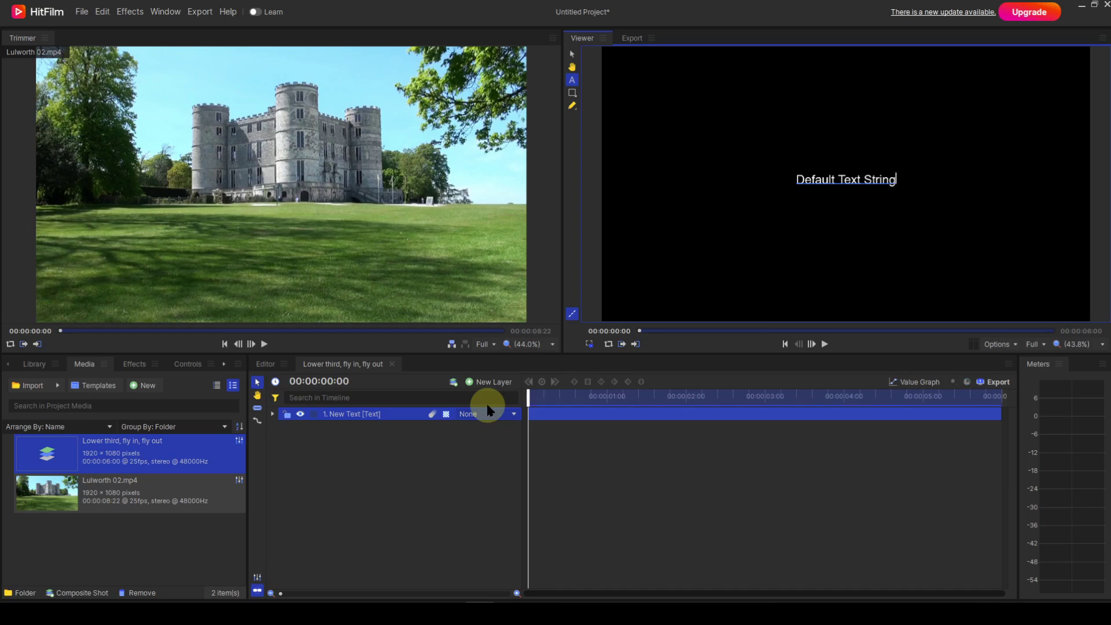
Step: Finish the text entry and change the text layer's font to Times New Roman
left_click(224, 367)
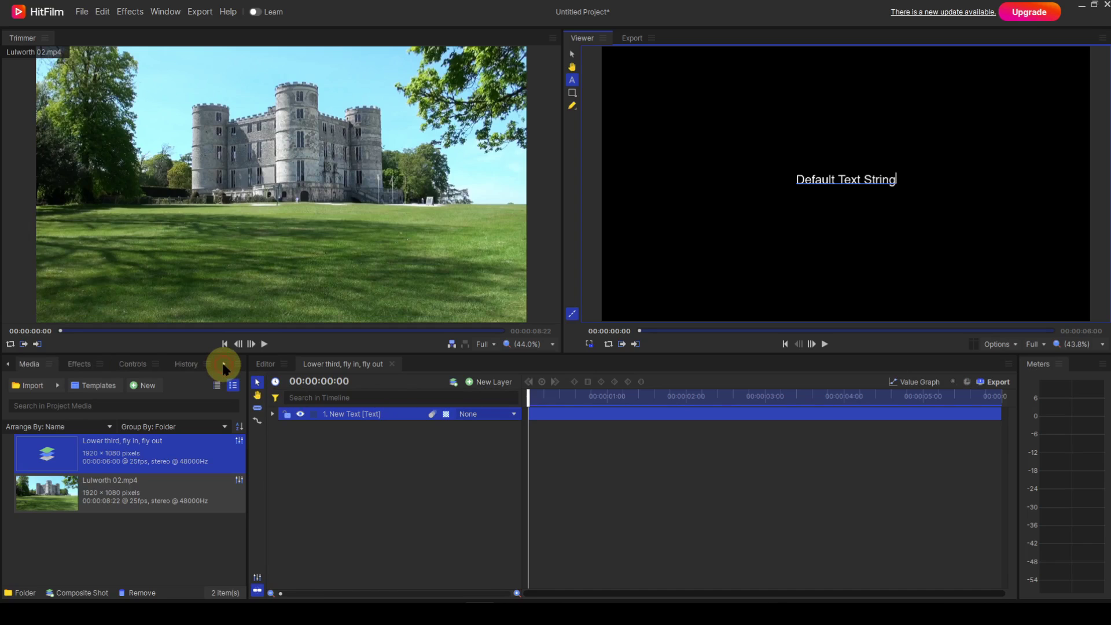
left_click(223, 367)
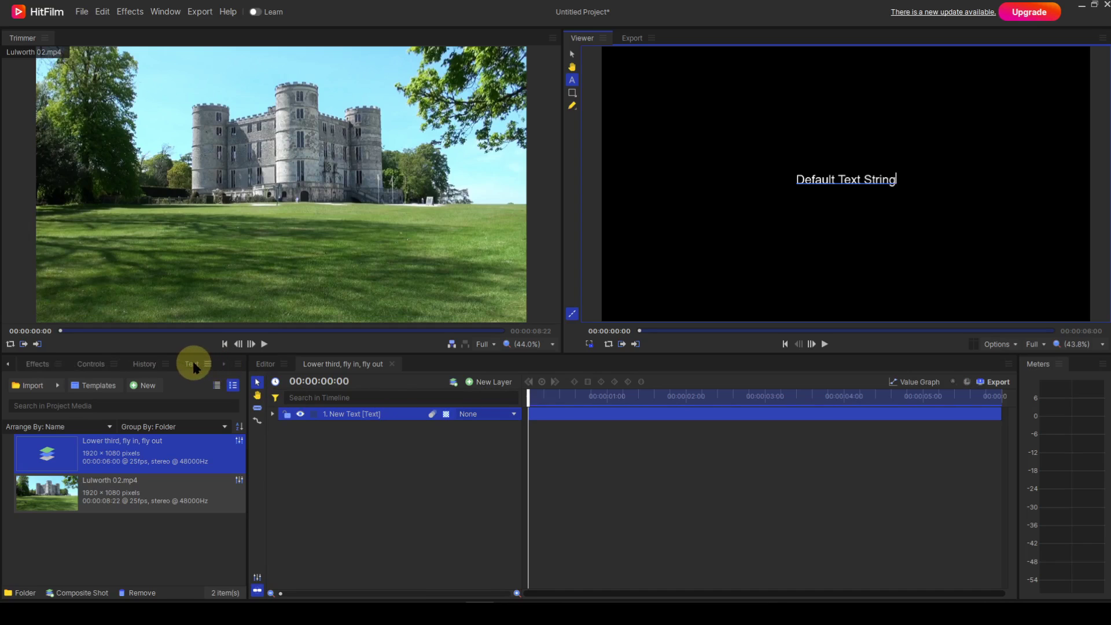
left_click(194, 366)
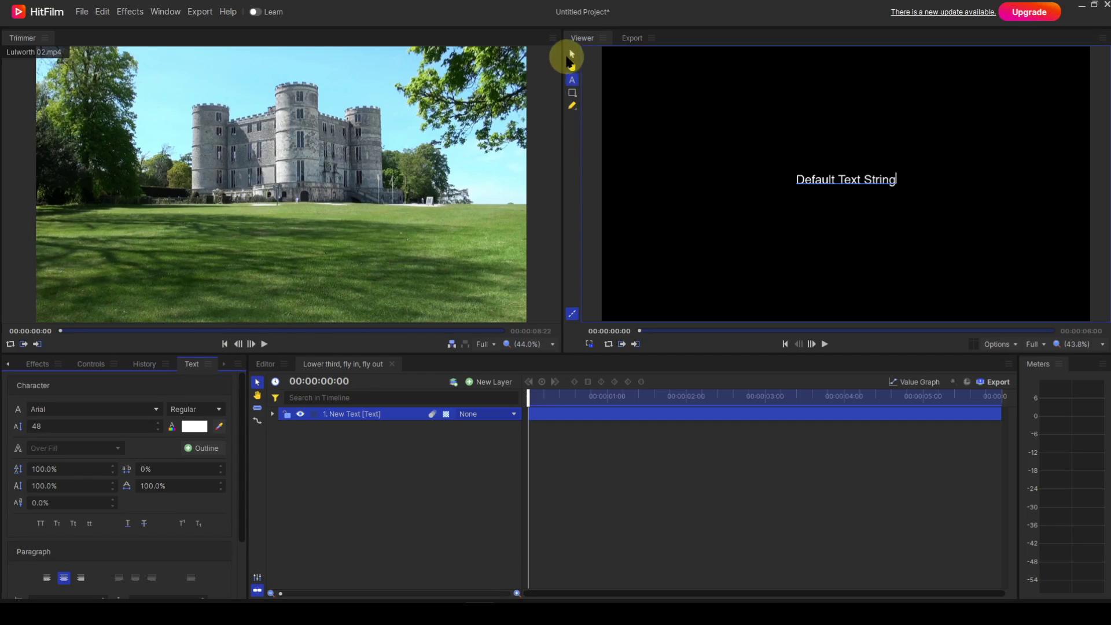
left_click(572, 55)
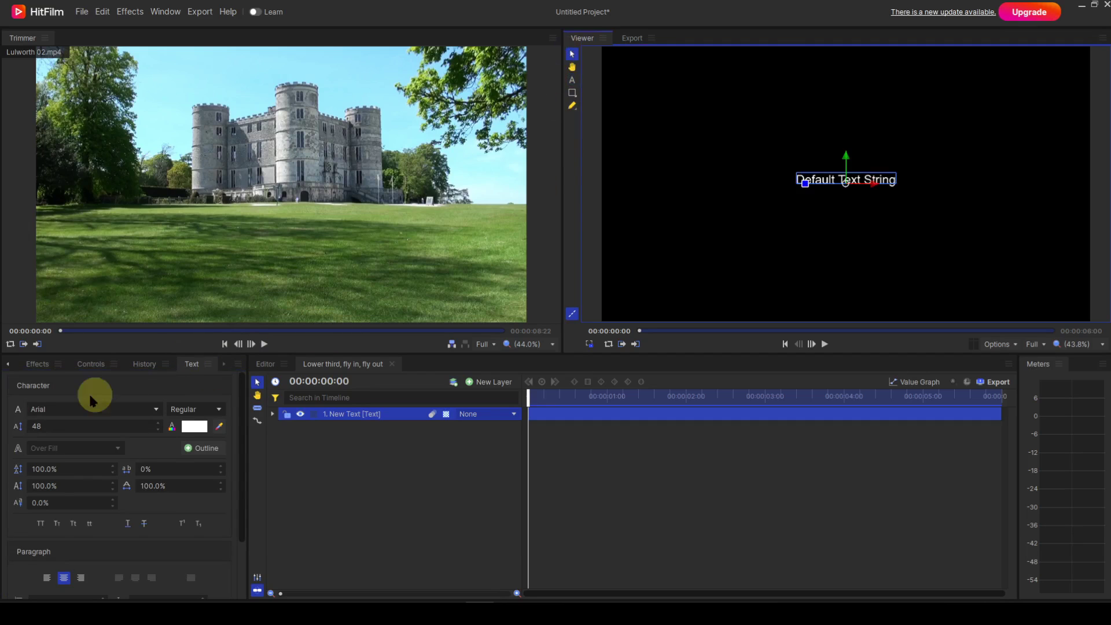
left_click(63, 410)
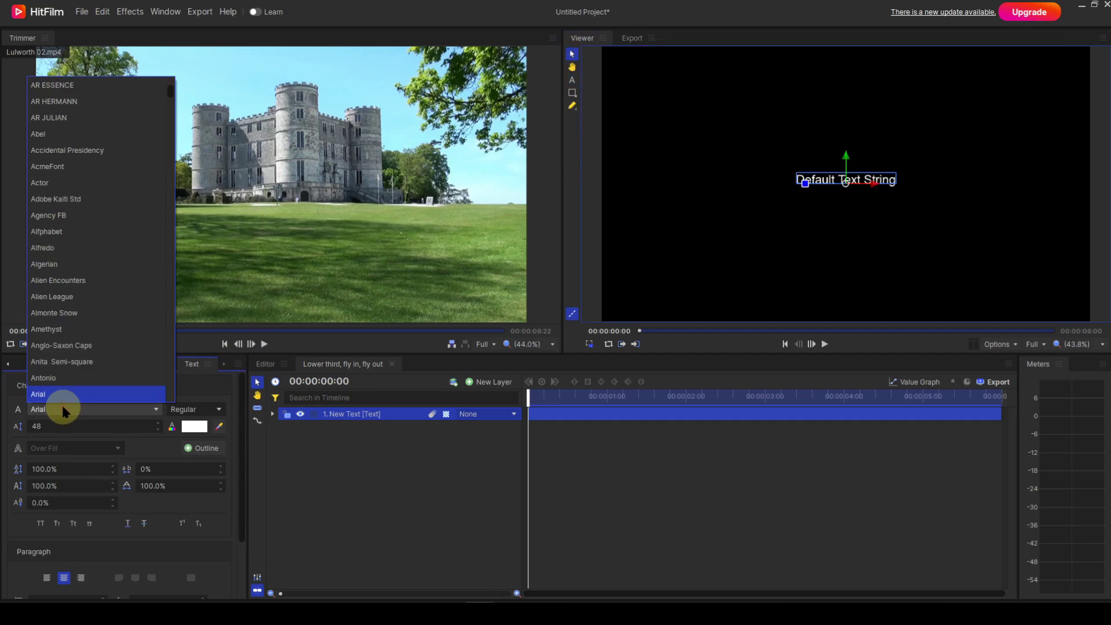
key("t")
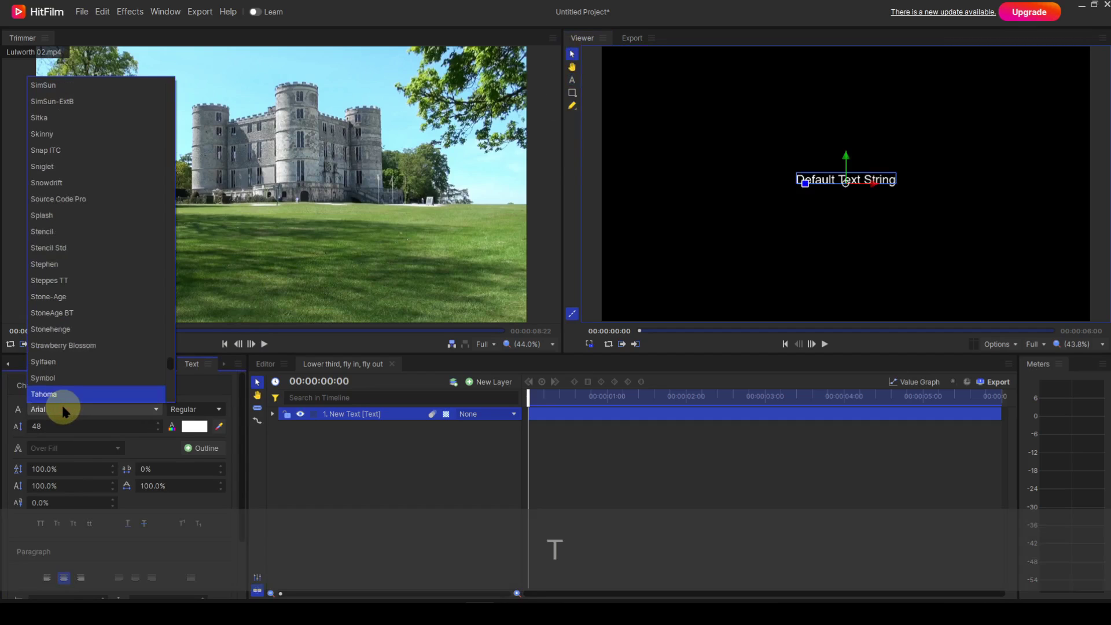
scroll(94, 370, "down", 3)
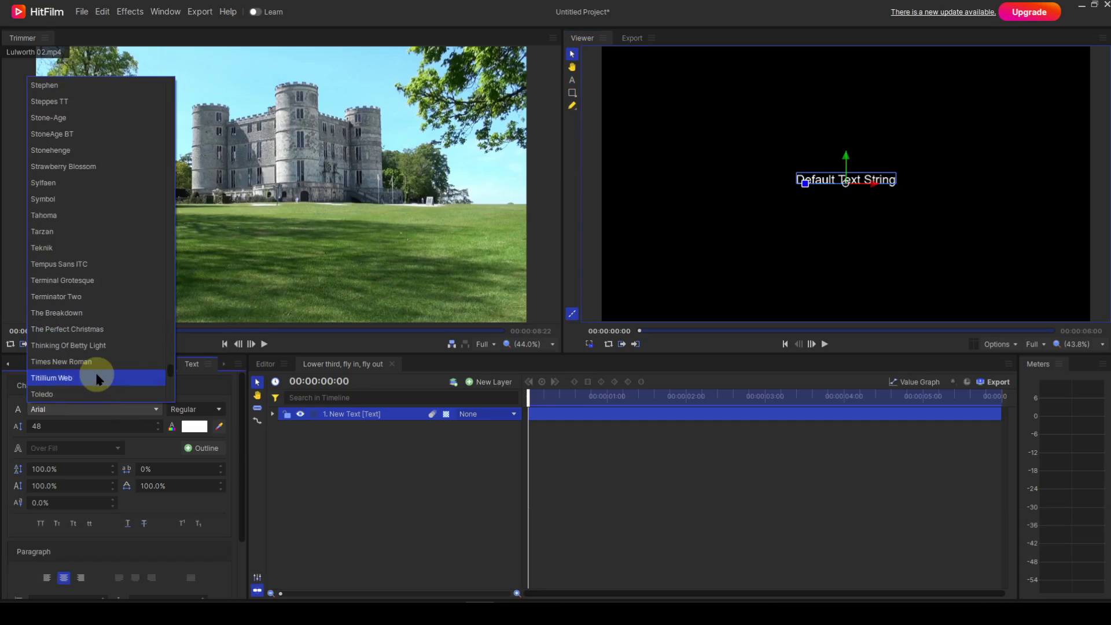
scroll(97, 378, "down", 1)
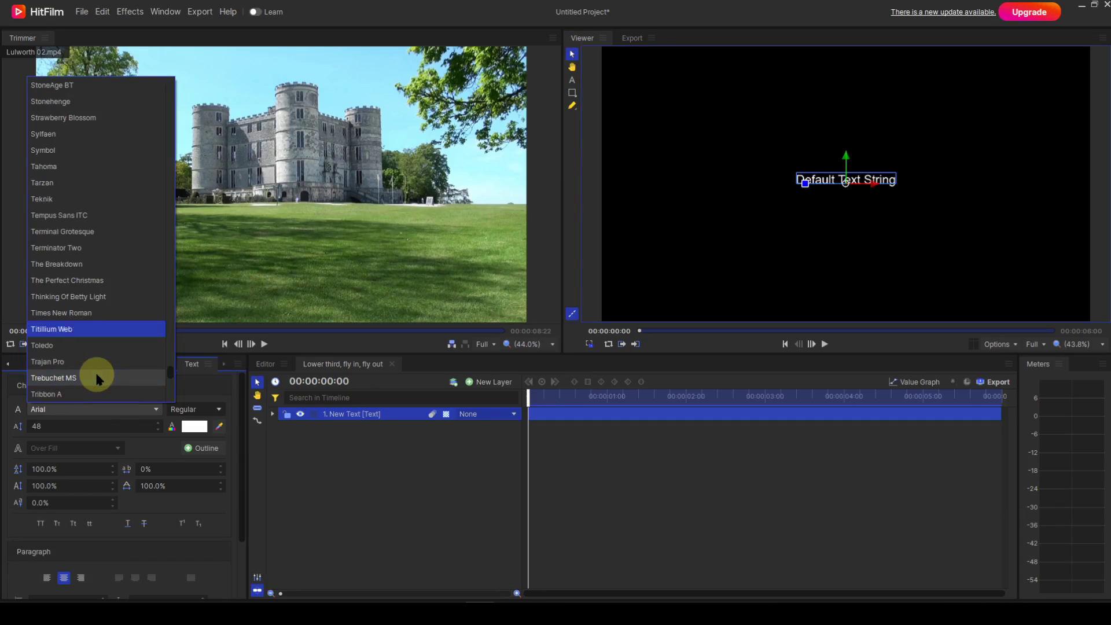
left_click(85, 313)
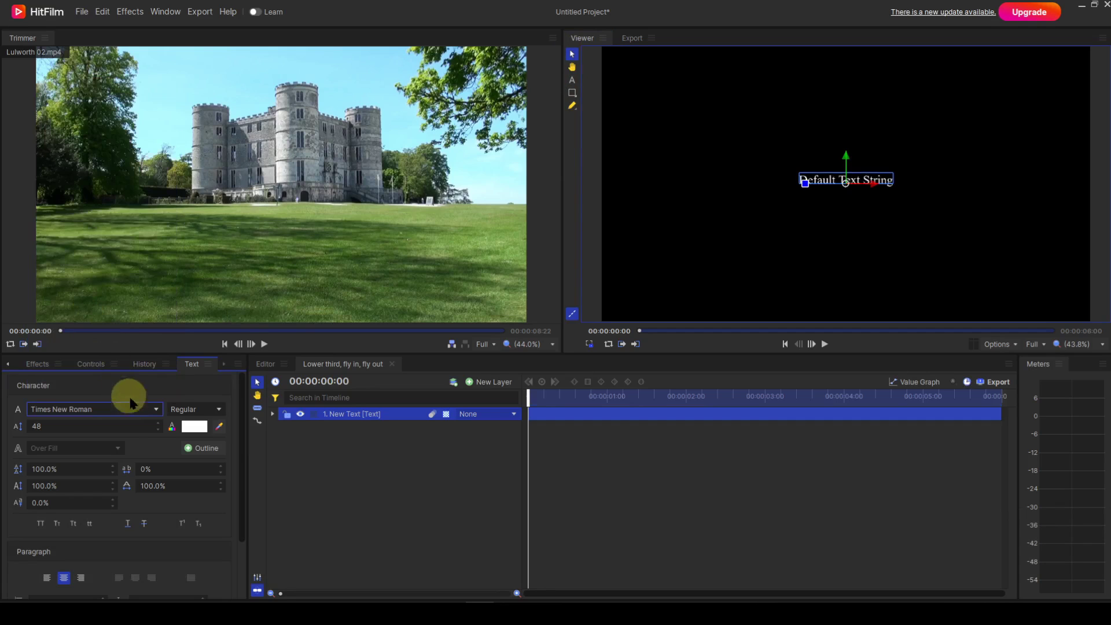
Step: Set the text size to 100 and its fill colour to yellow (#ffff00)
double_click(41, 426)
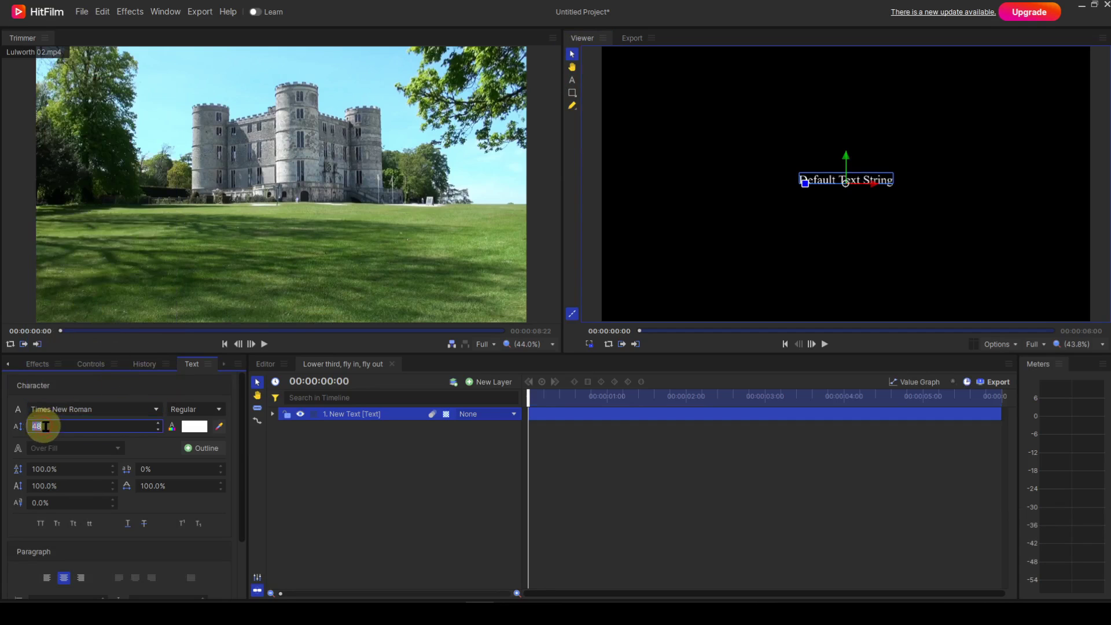
type("100")
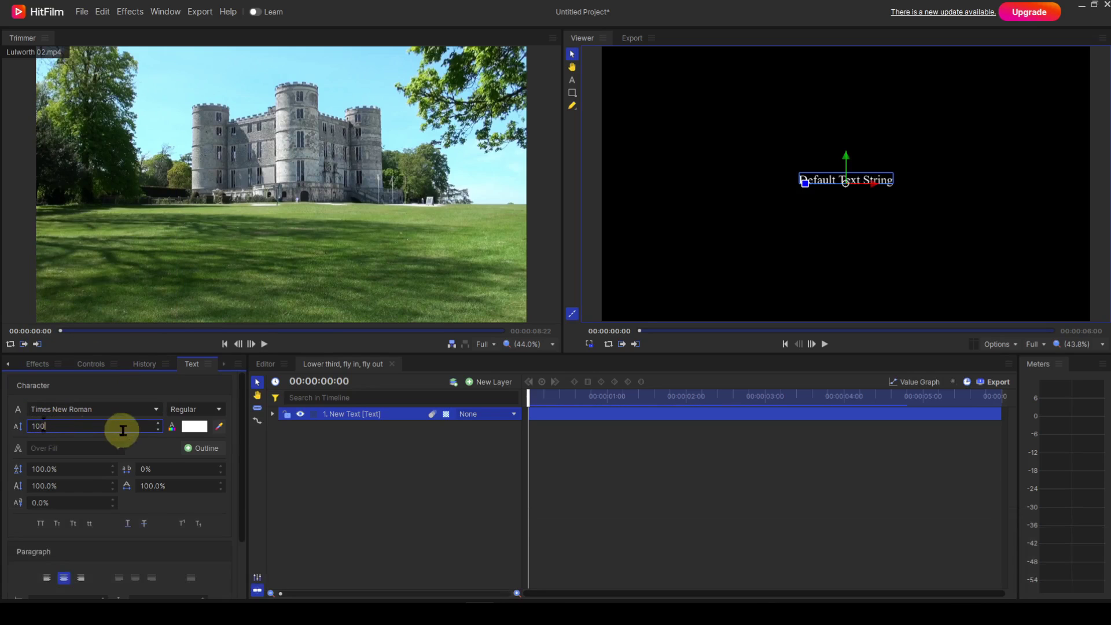
left_click(191, 429)
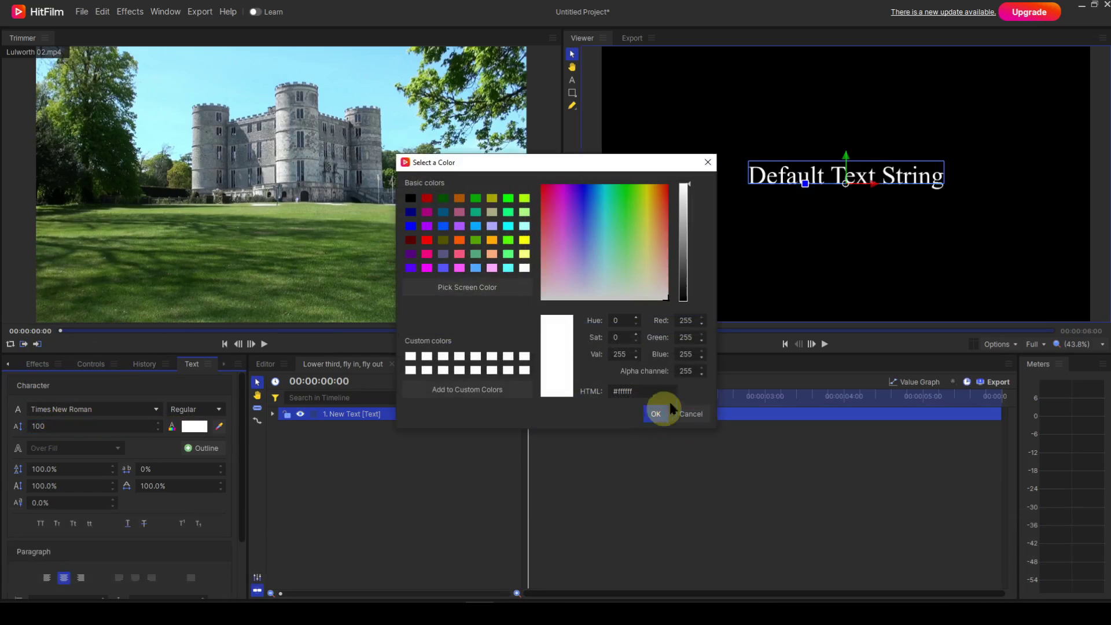
left_click(524, 240)
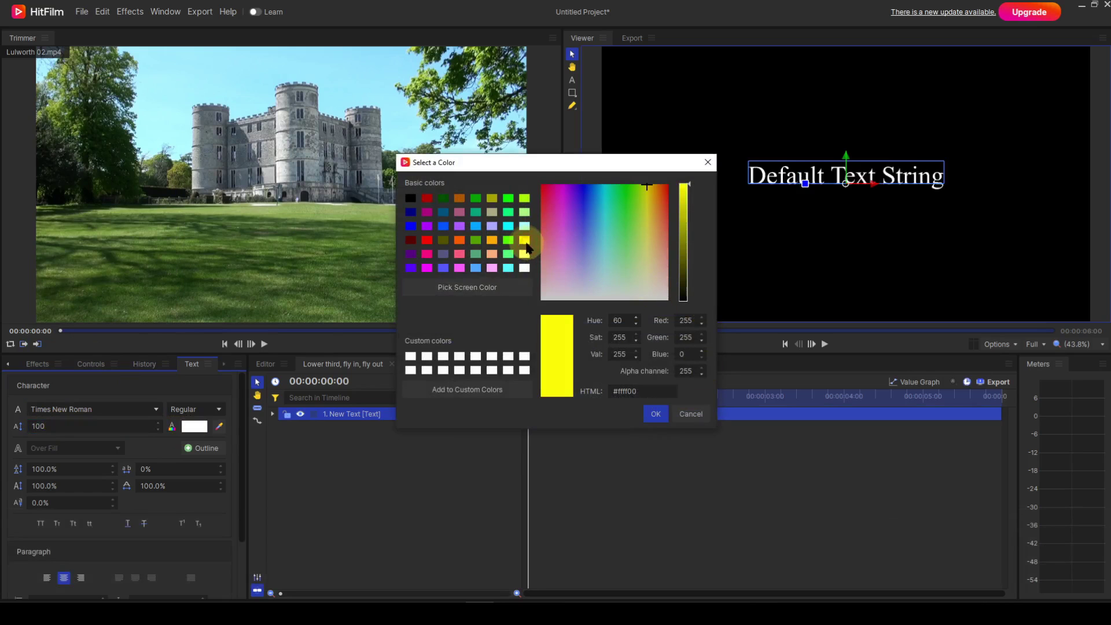
left_click(655, 411)
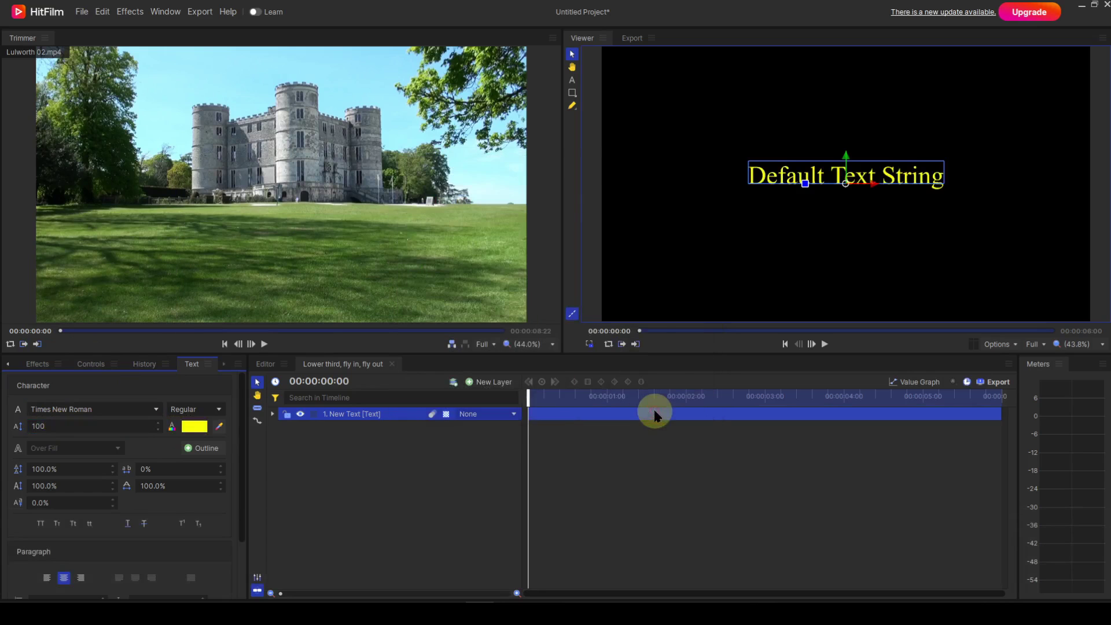
Step: Add an outline to the text and colour it black (#000000)
left_click(200, 448)
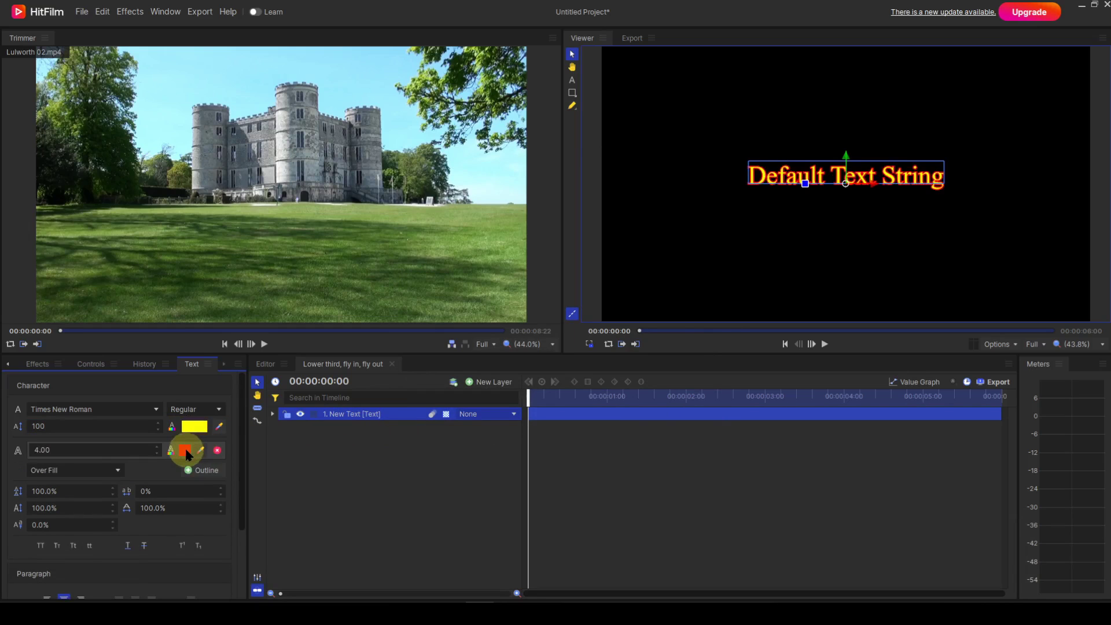
left_click(184, 451)
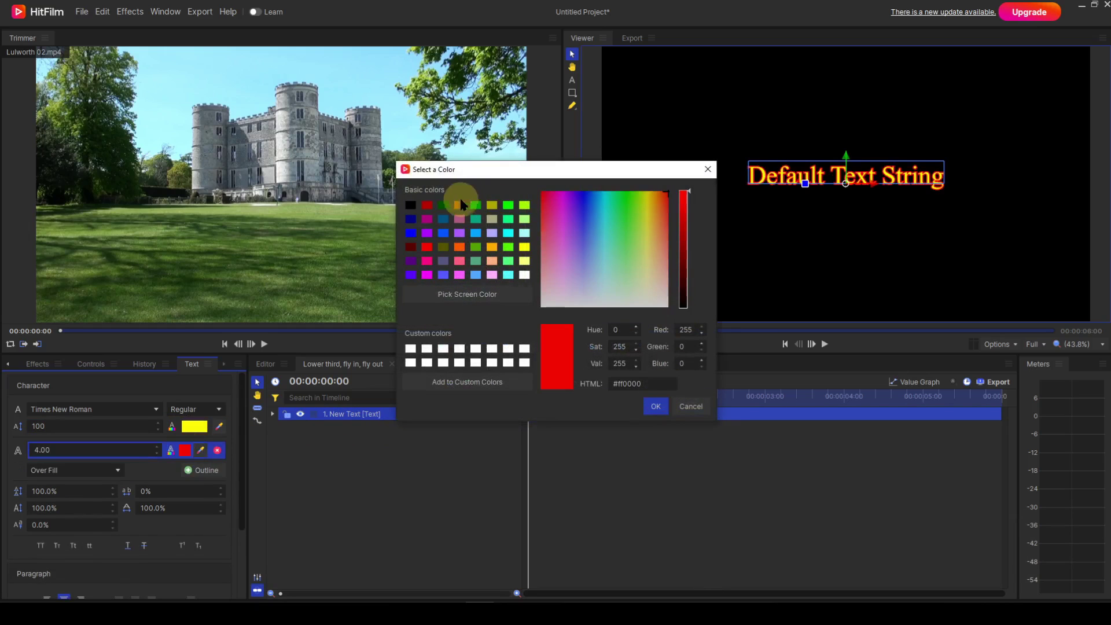
left_click(411, 205)
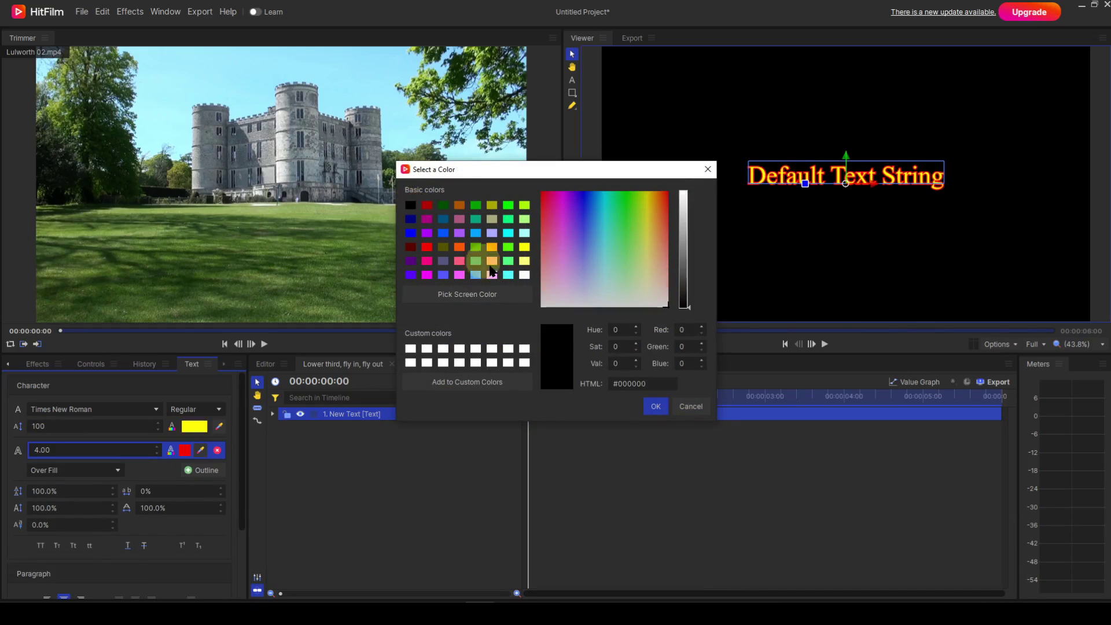
left_click(656, 407)
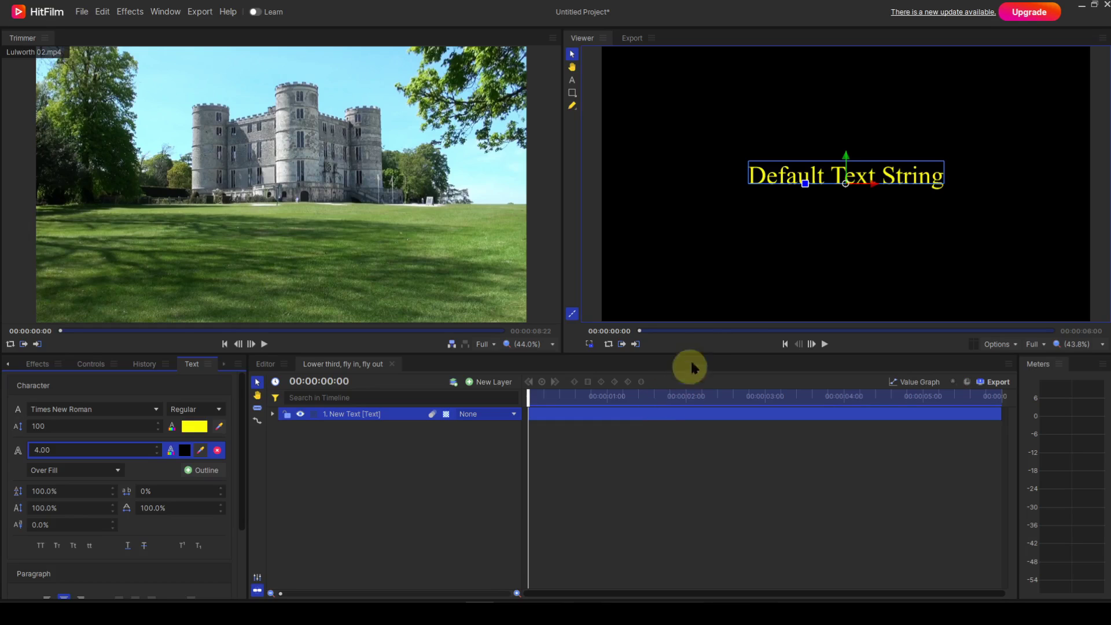
Step: Move the text off the frame's left edge at lower-third height, about (-1373, -402), and enable position keyframing at 00:00:00:00
left_click_drag(843, 187, 524, 295)
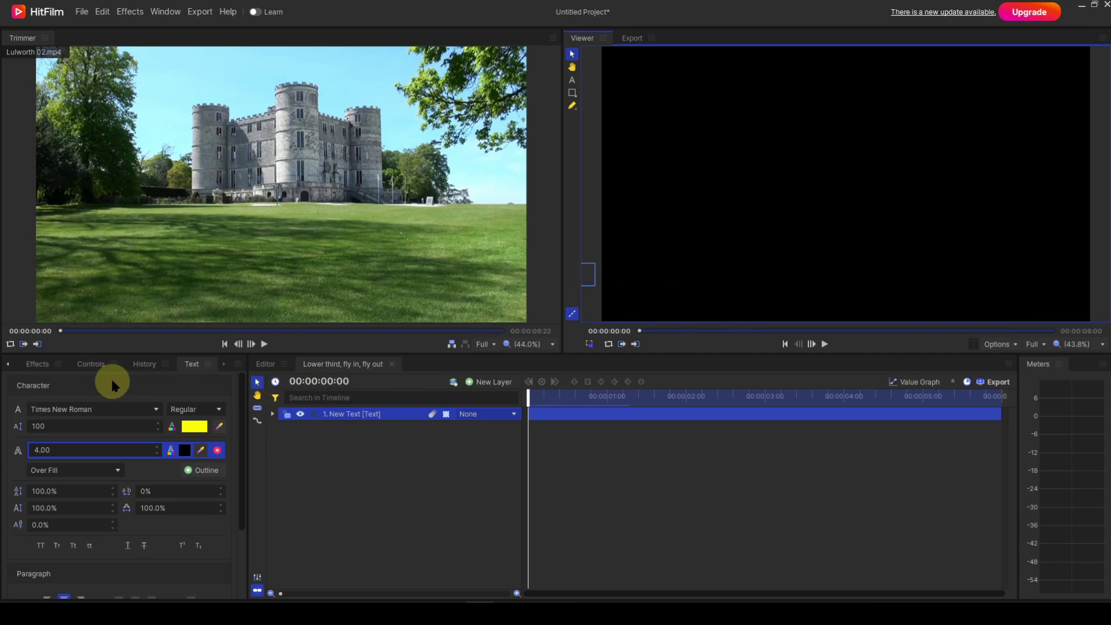
left_click(82, 366)
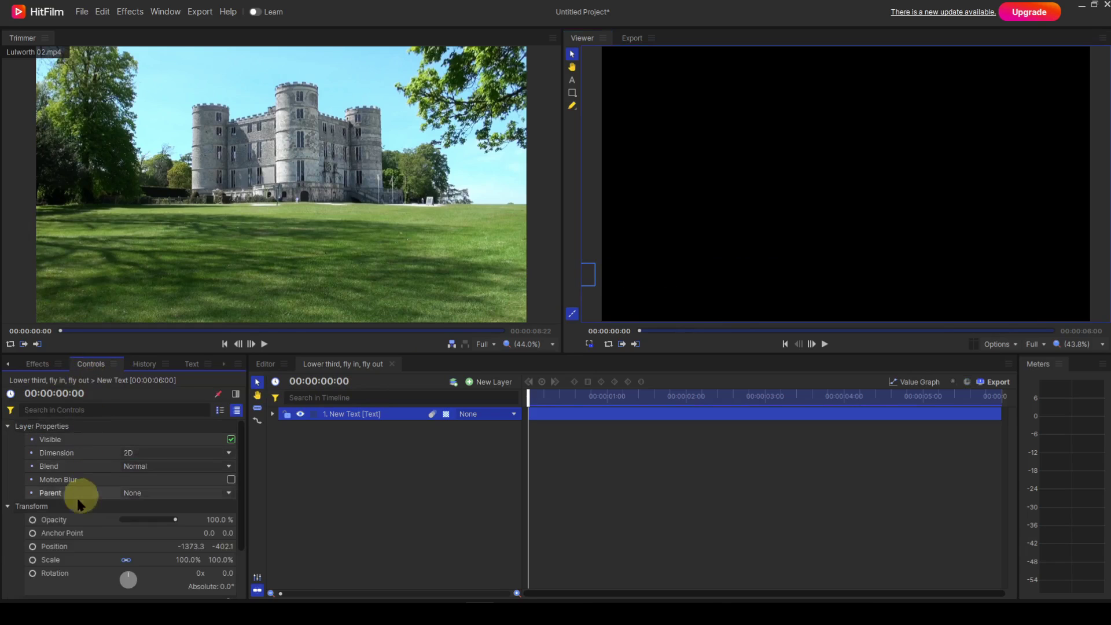
left_click(33, 547)
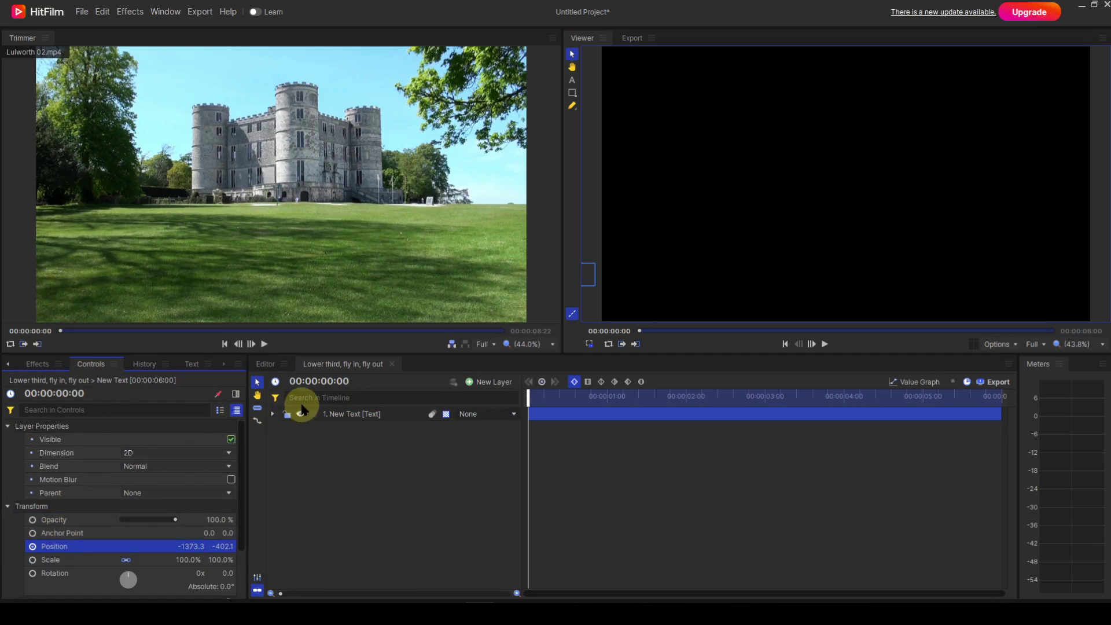
Step: At 00:00:01:00, move the text horizontally into the lower-left area of the frame, to about (-508, -402)
left_click(322, 382)
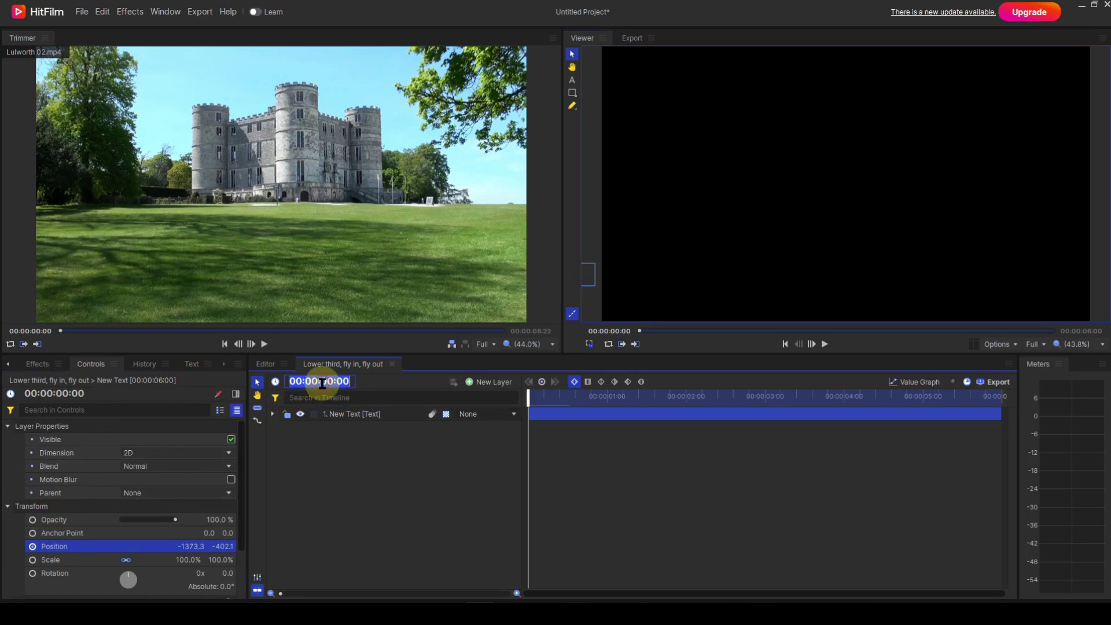
type("1.0")
key("Return")
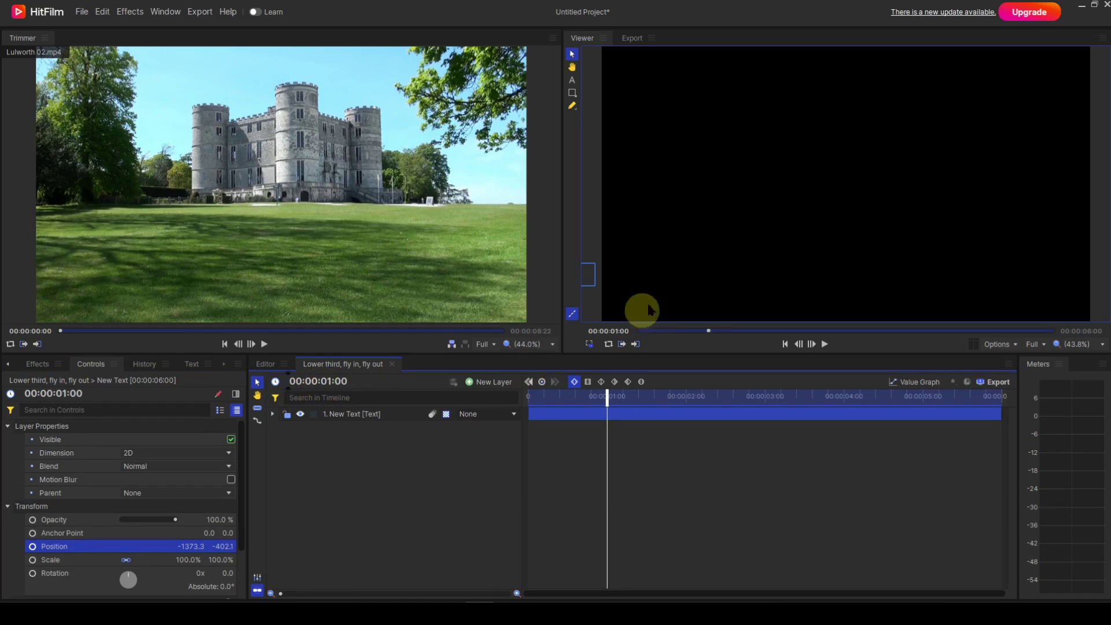
scroll(668, 281, "down", 2)
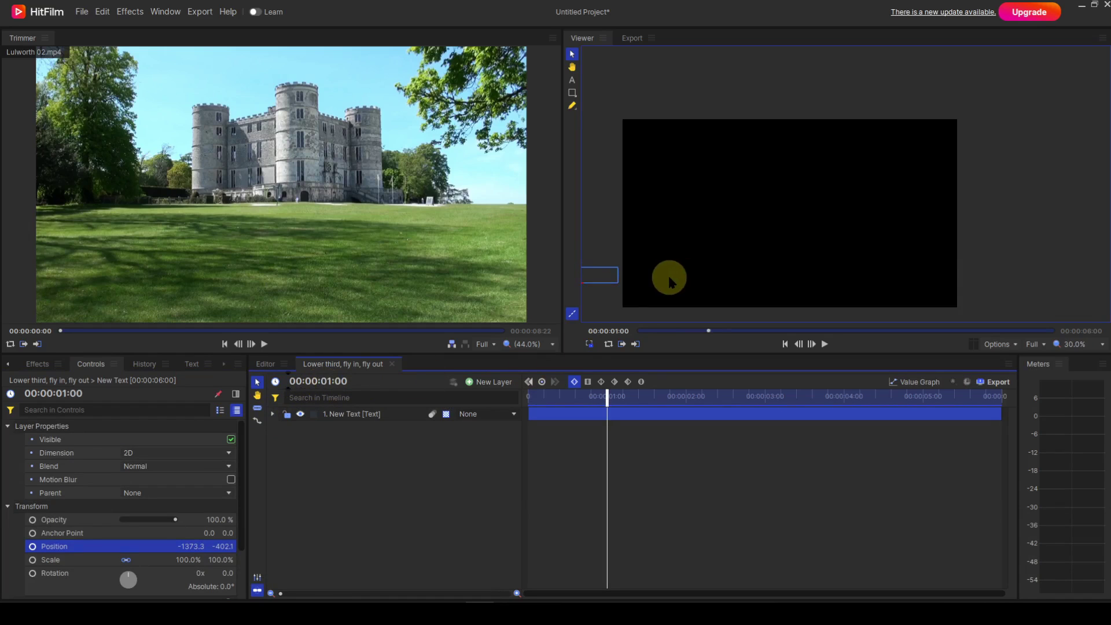
scroll(670, 282, "down", 1)
left_click(618, 285)
left_click_drag(618, 285, 720, 282)
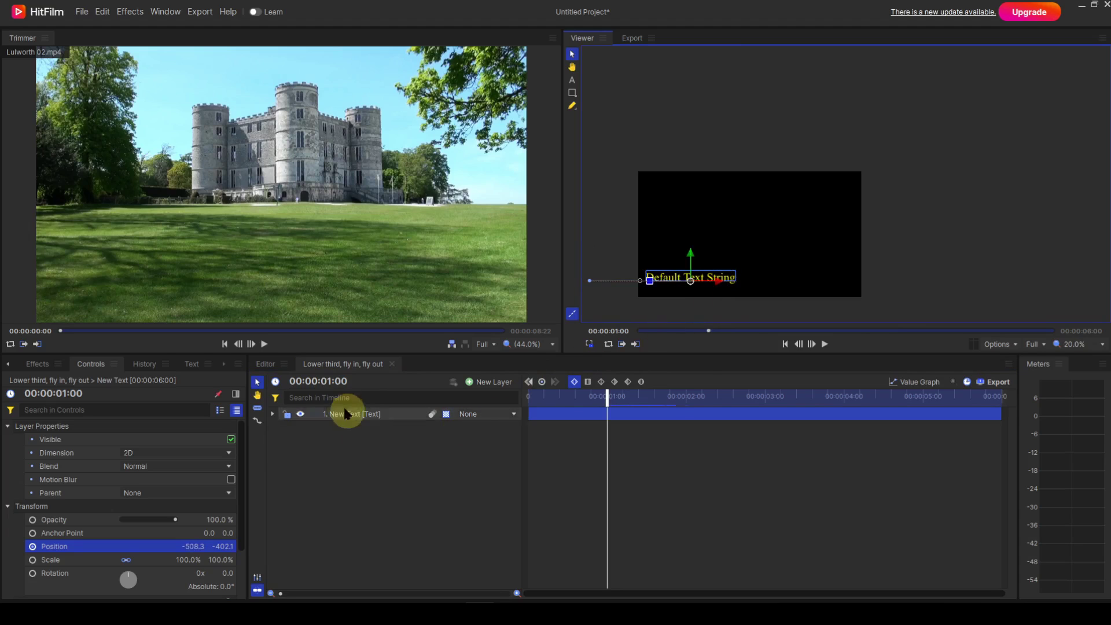
Step: Add a position keyframe at 00:00:05:00 that holds the text in place
left_click(327, 381)
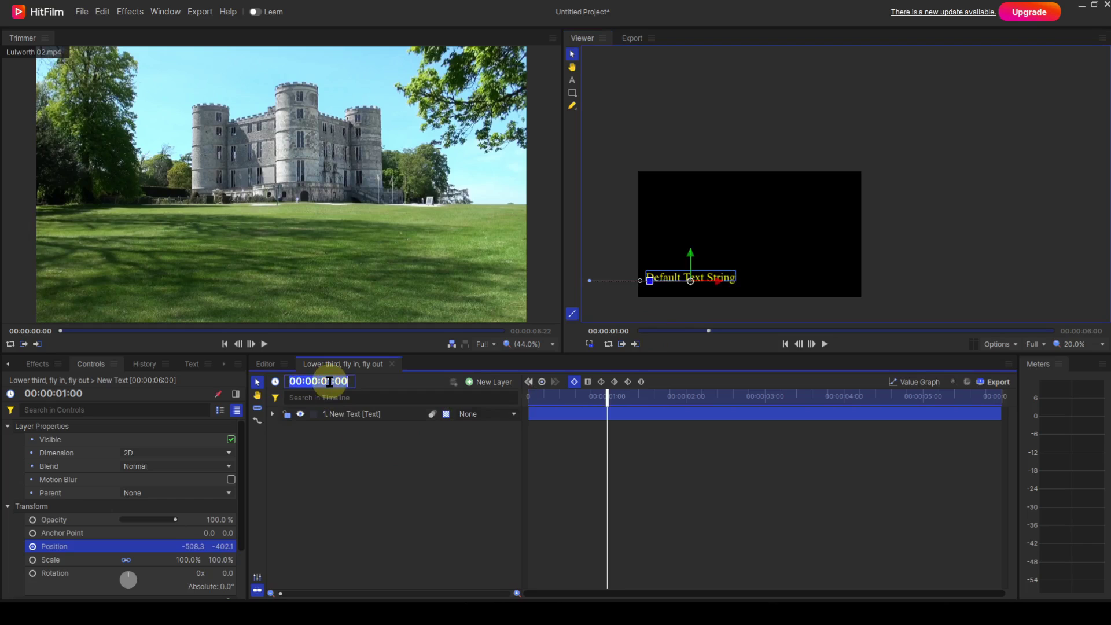
type("5.0")
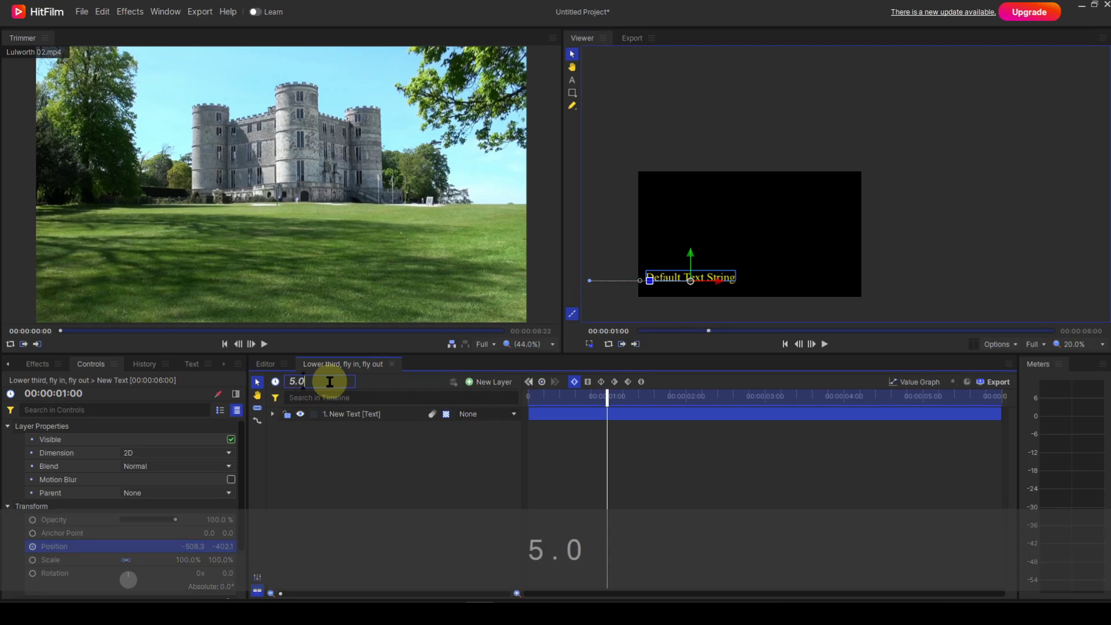
key("Return")
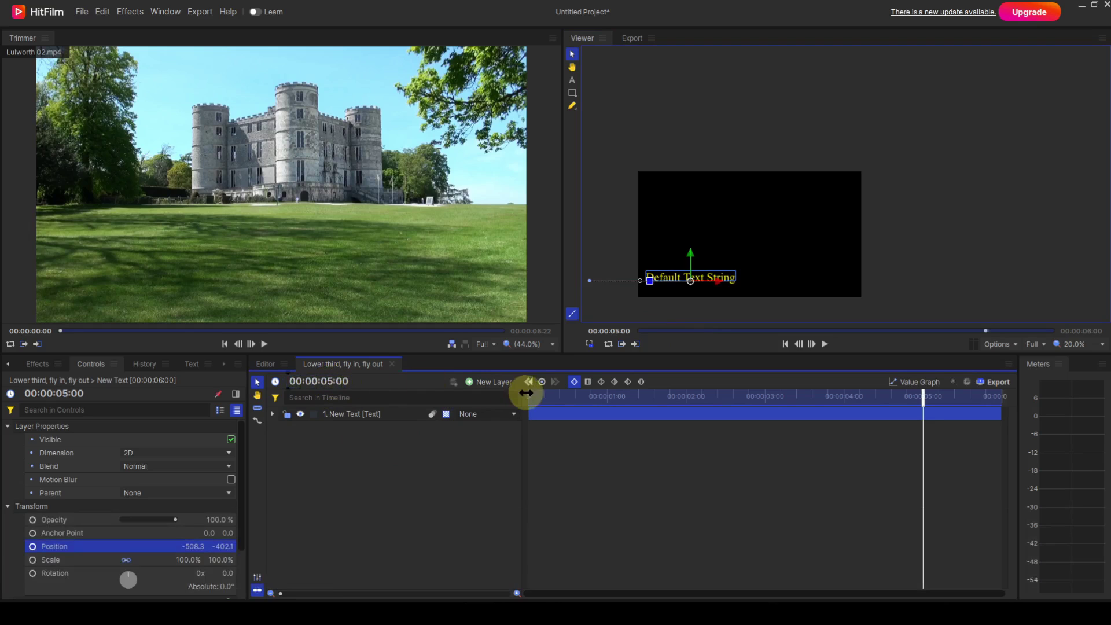
left_click(542, 384)
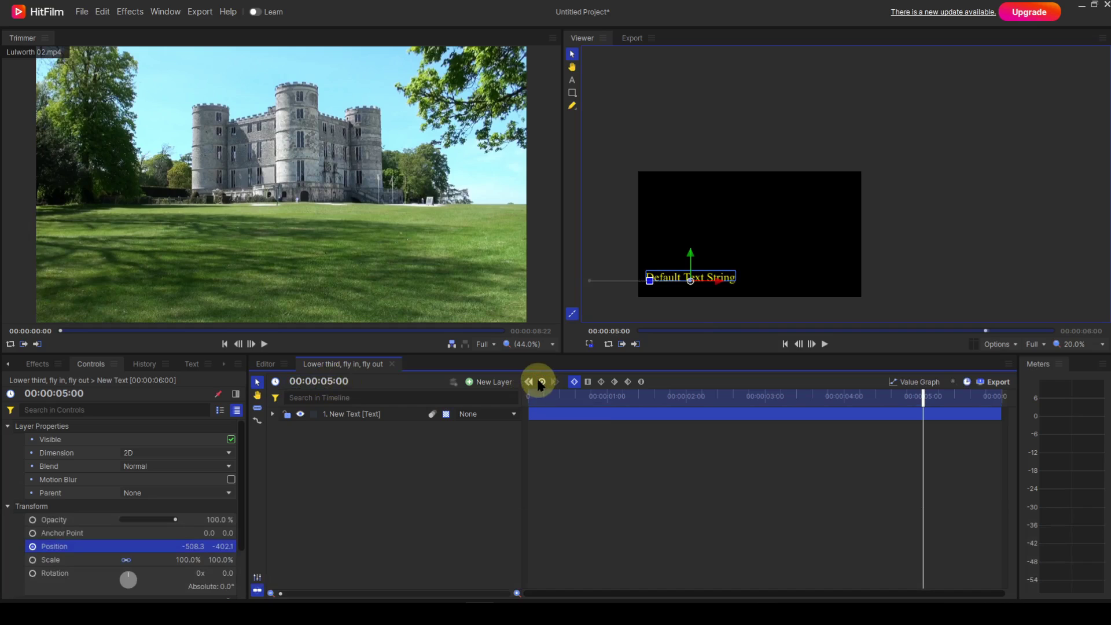
Step: At 00:00:05:24, move the text horizontally back out past the frame's left edge, to about (-1398, -402)
left_click(335, 382)
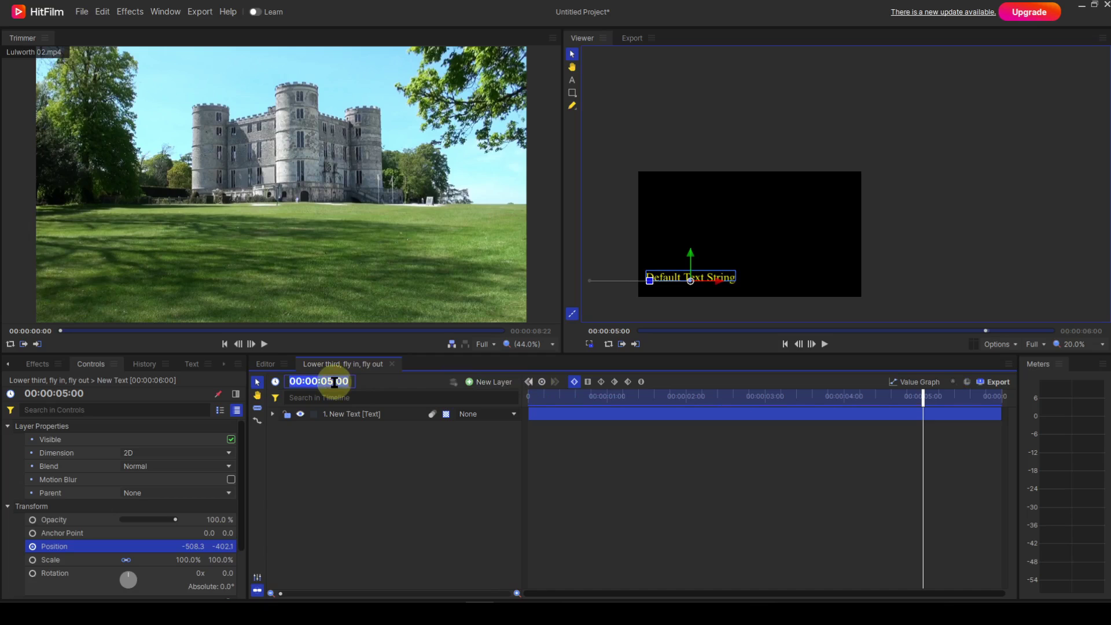
type("5.24")
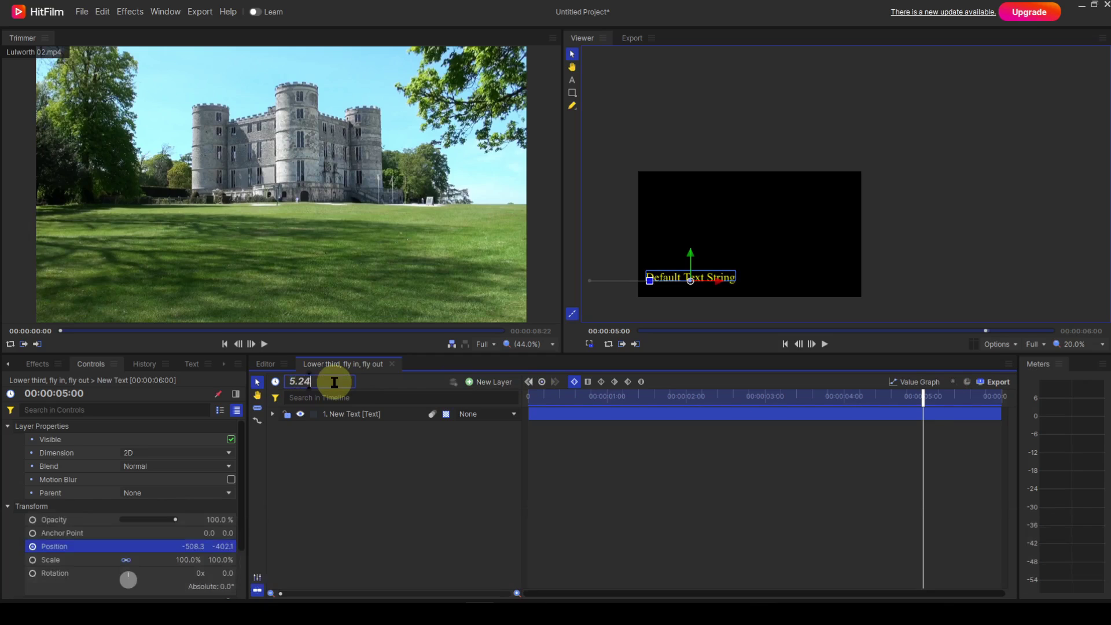
key("Return")
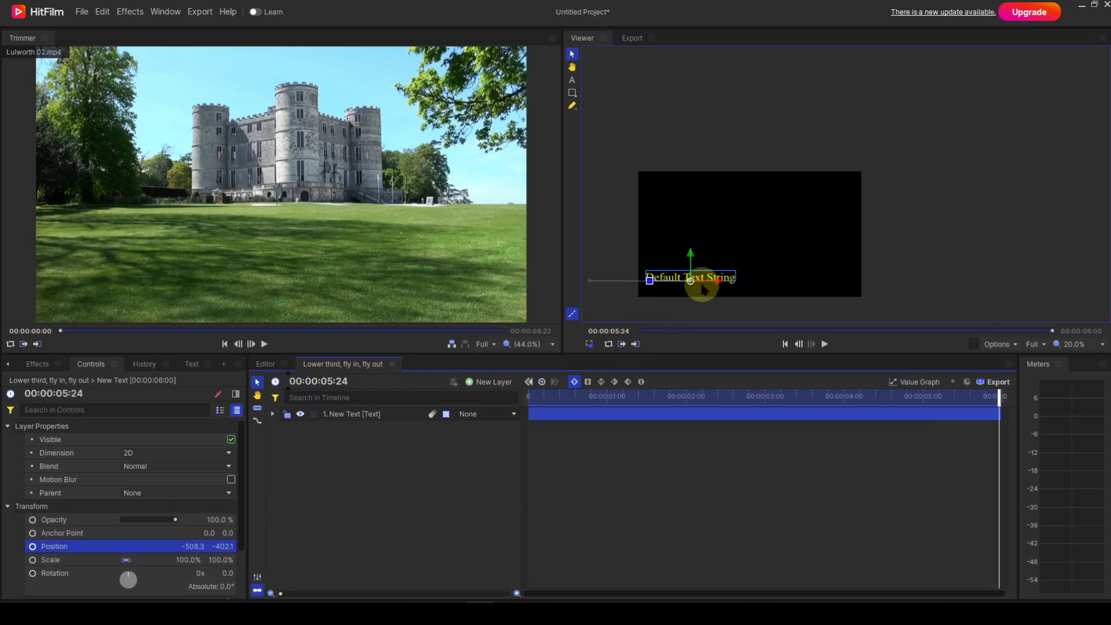
left_click_drag(717, 282, 614, 287)
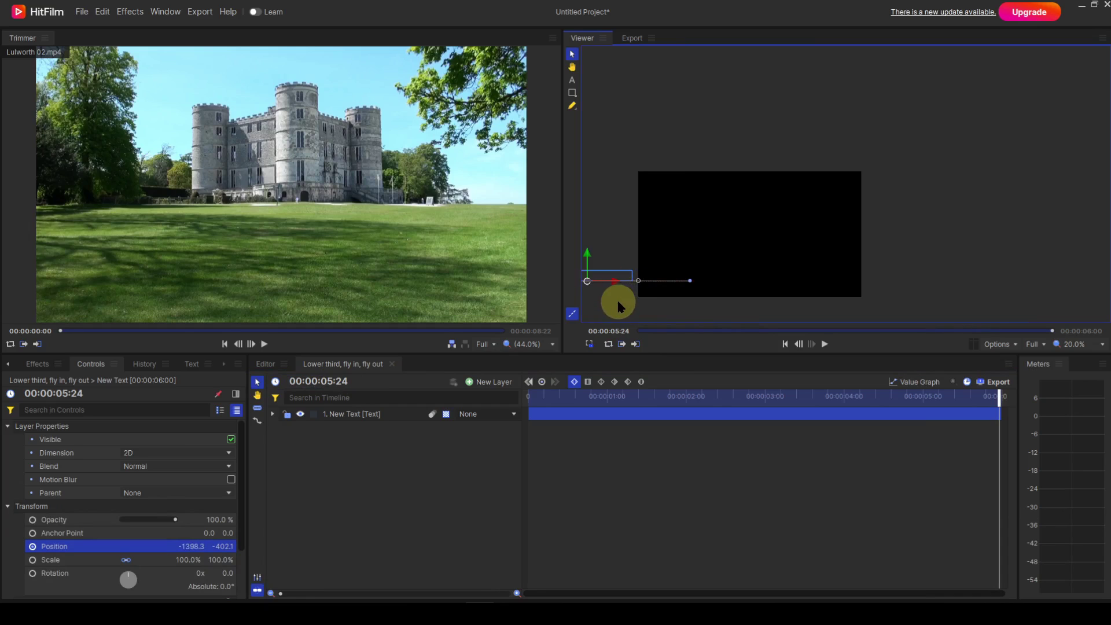
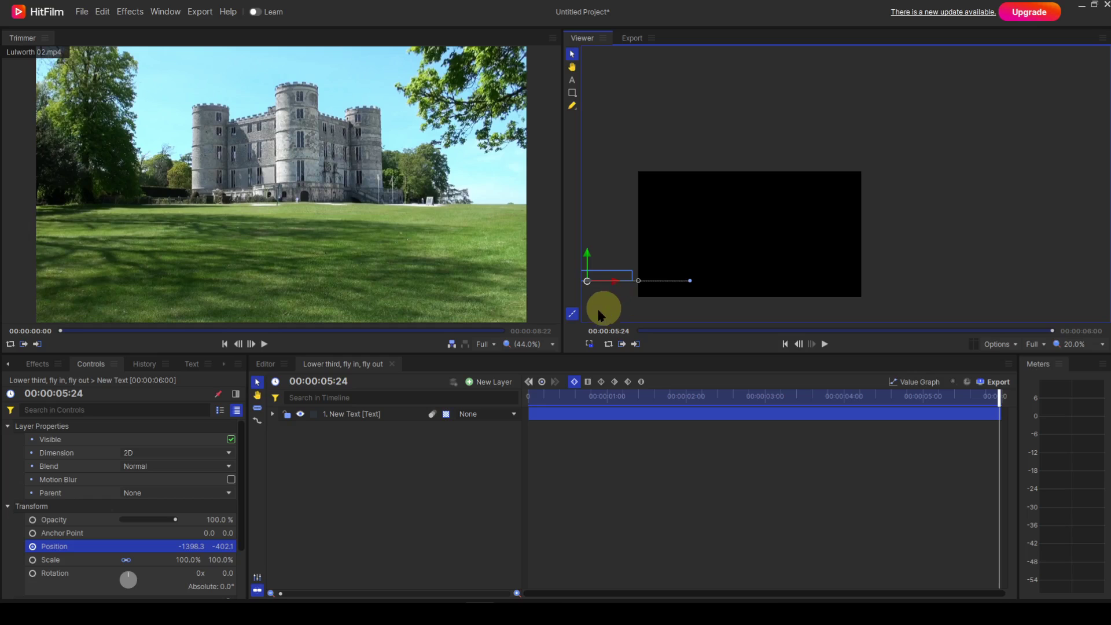
Step: Publish the text layer as an editable property and close the composite shot's timeline
right_click(397, 410)
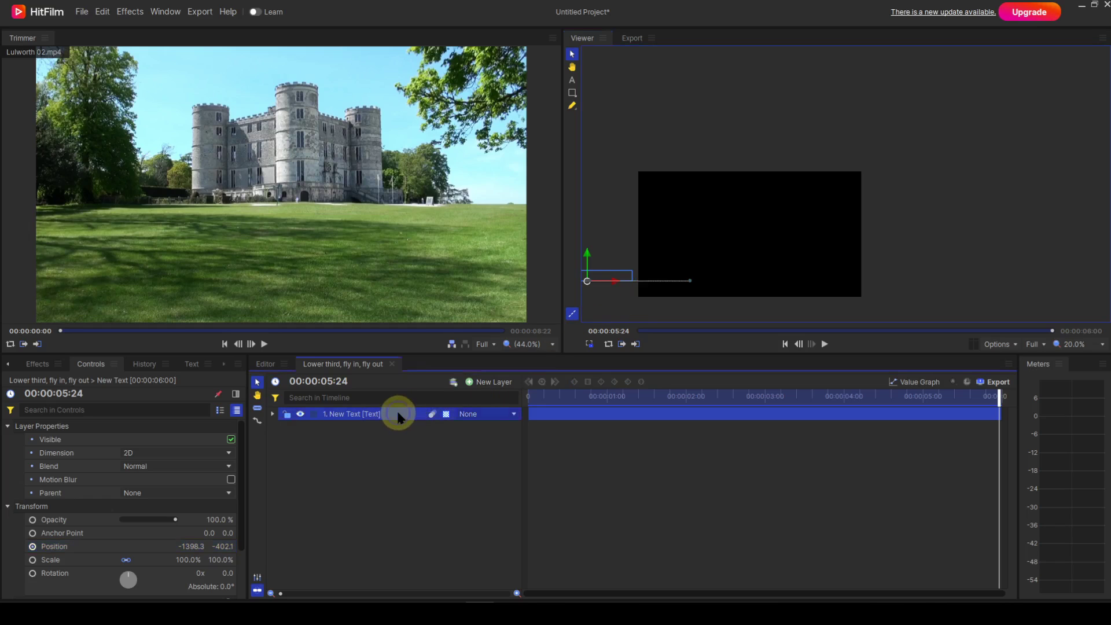
left_click(414, 407)
left_click(393, 365)
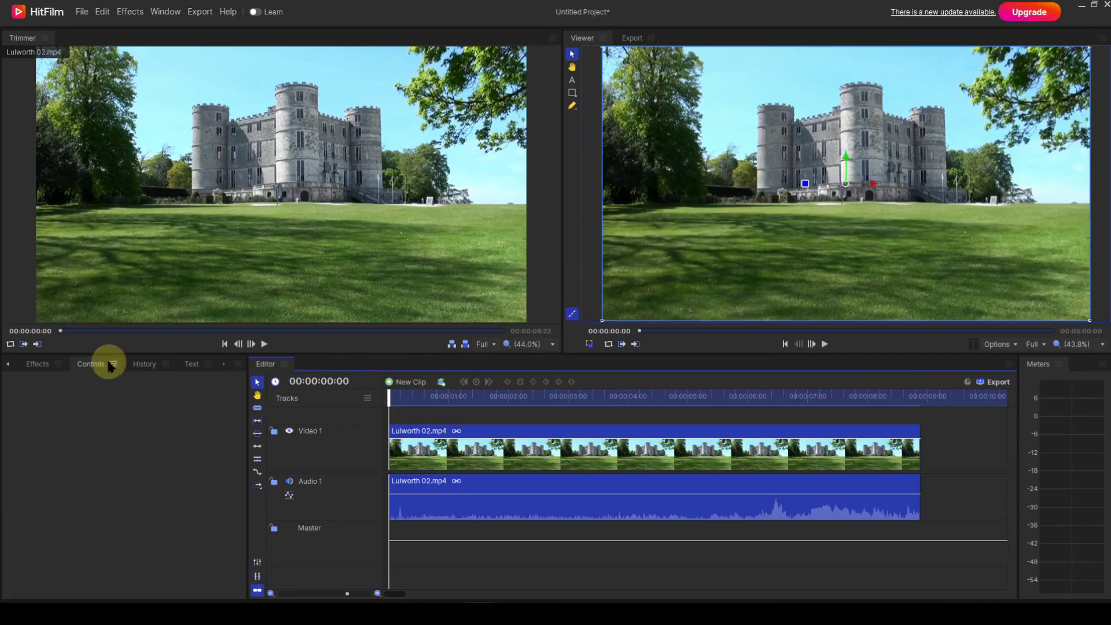
Step: Place the "Lower third, fly in, fly out" composite shot above the castle clip at about 1.5 seconds and play the sequence
left_click(8, 365)
left_click(8, 365)
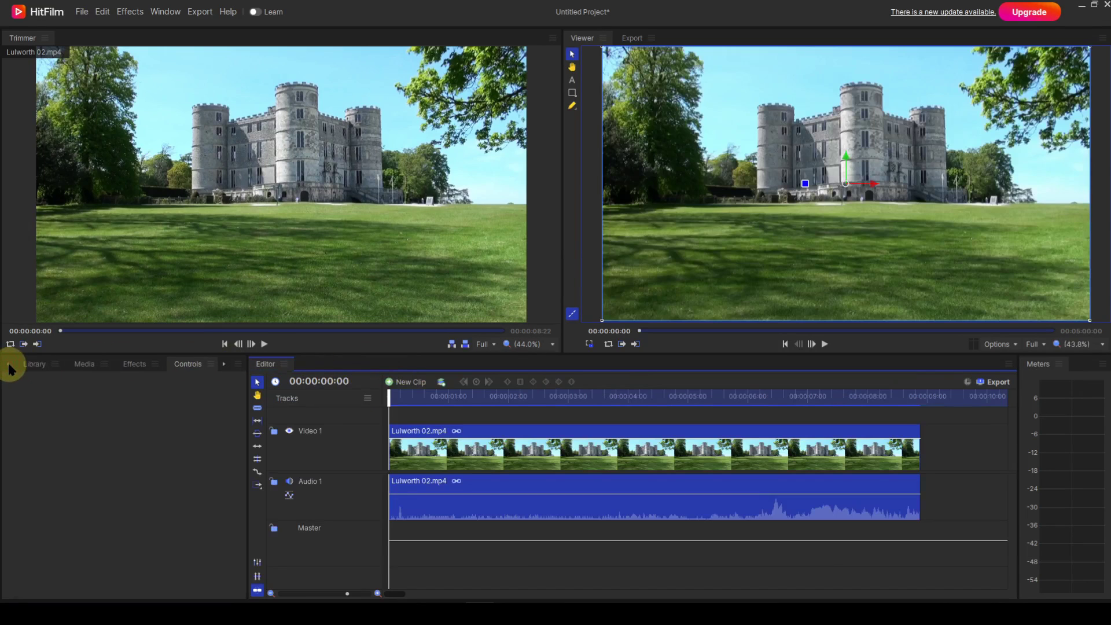
left_click(83, 365)
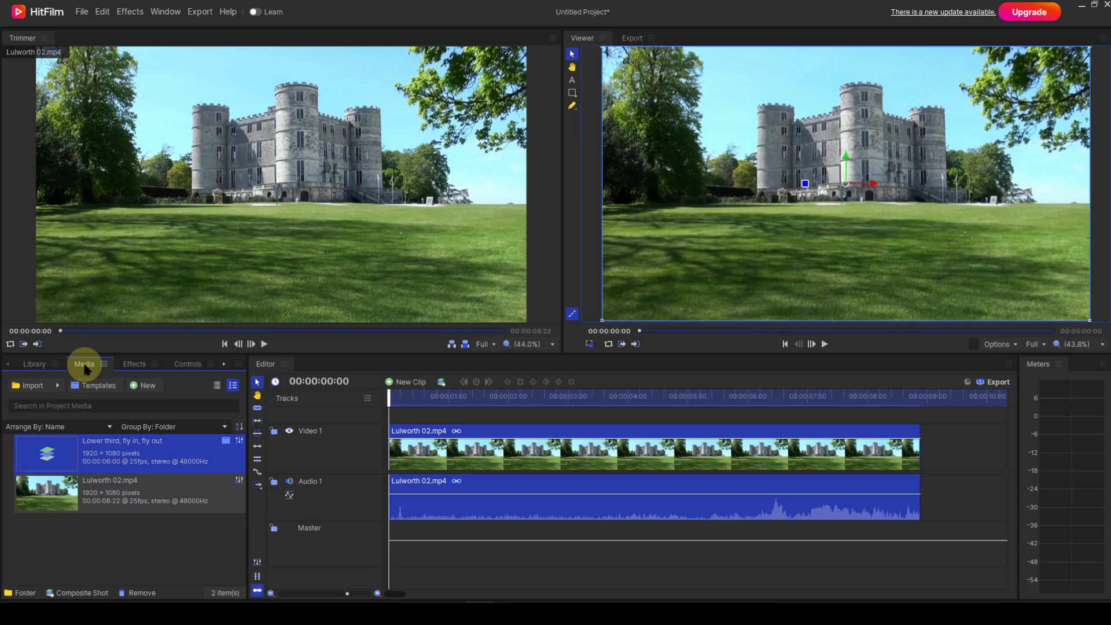
left_click(104, 452)
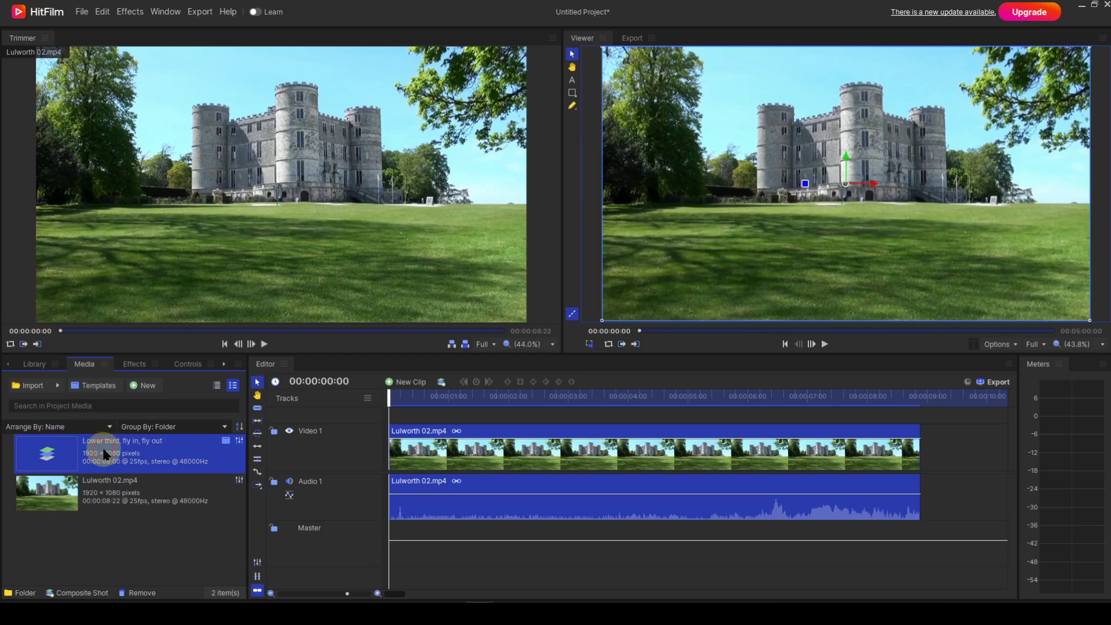
left_click_drag(315, 457, 481, 422)
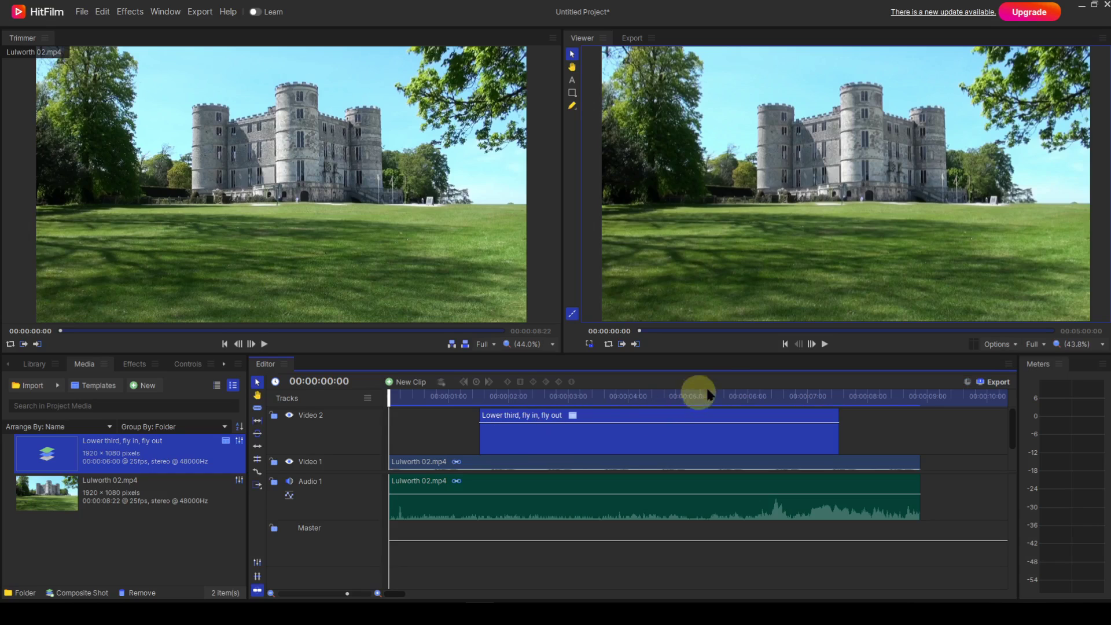
left_click(825, 345)
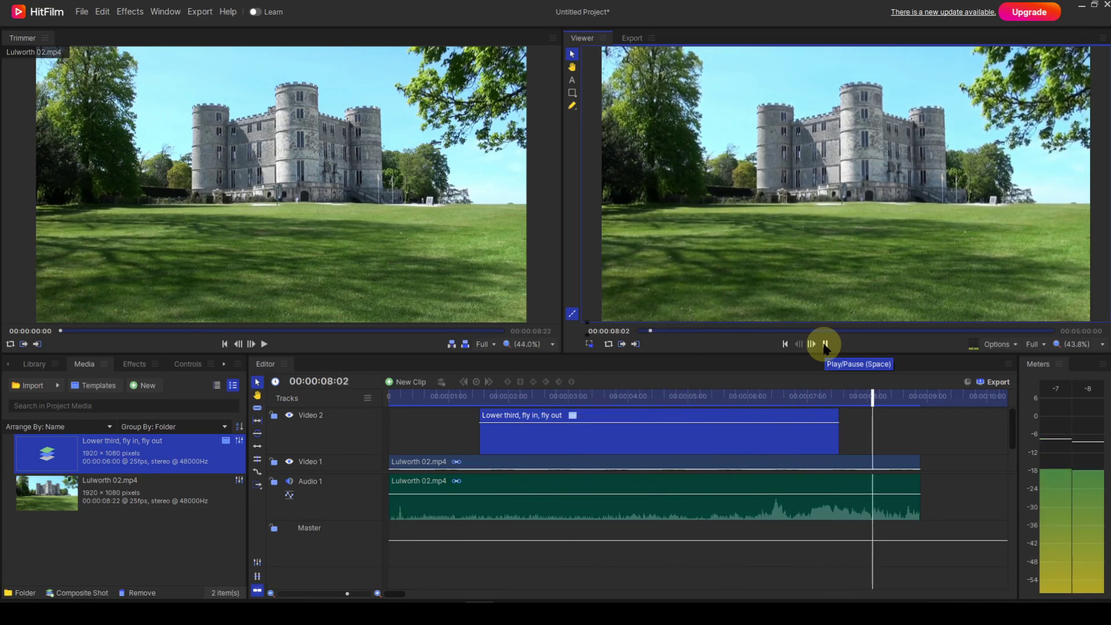
left_click(826, 345)
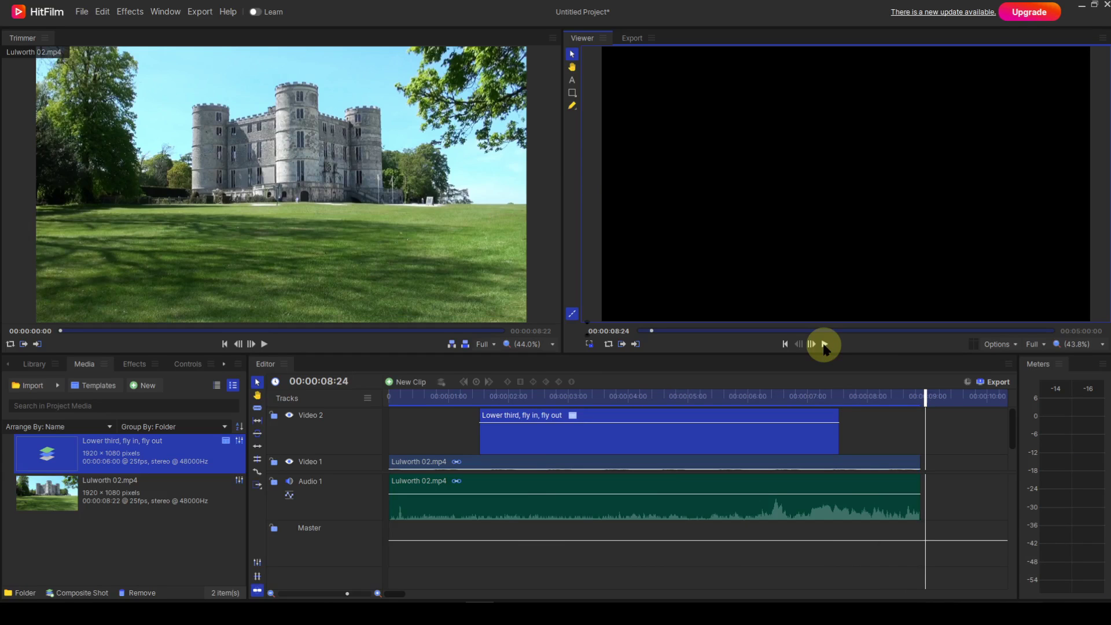
Step: Save the composite shot as a template, choosing Local Disk (I:) and the file name "Lower third, fly in, fly out.hfcs"
right_click(147, 453)
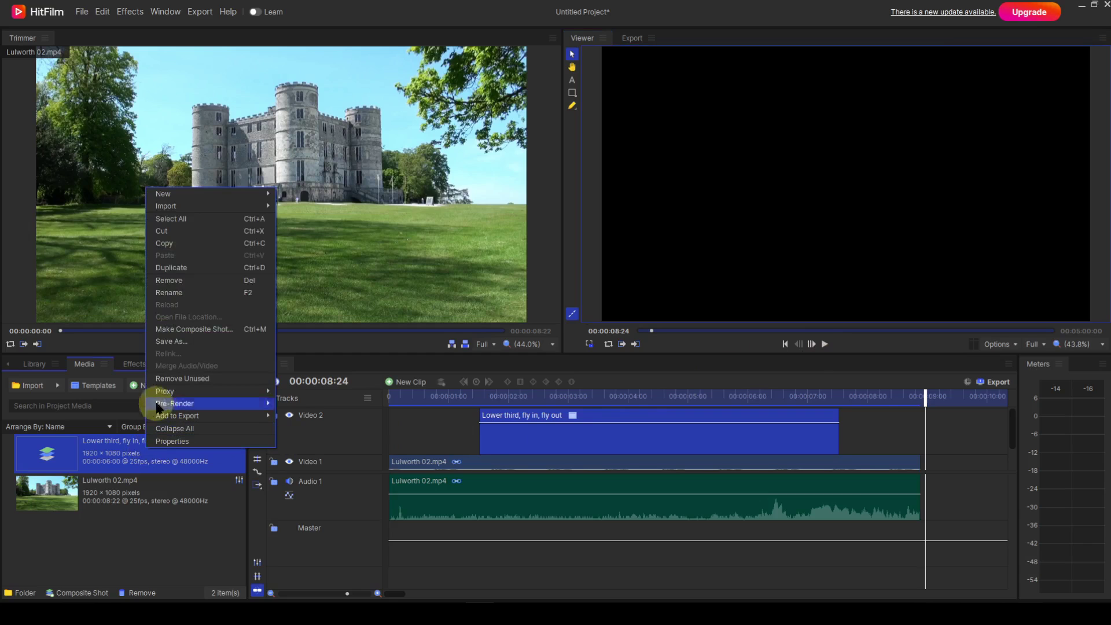
left_click(173, 342)
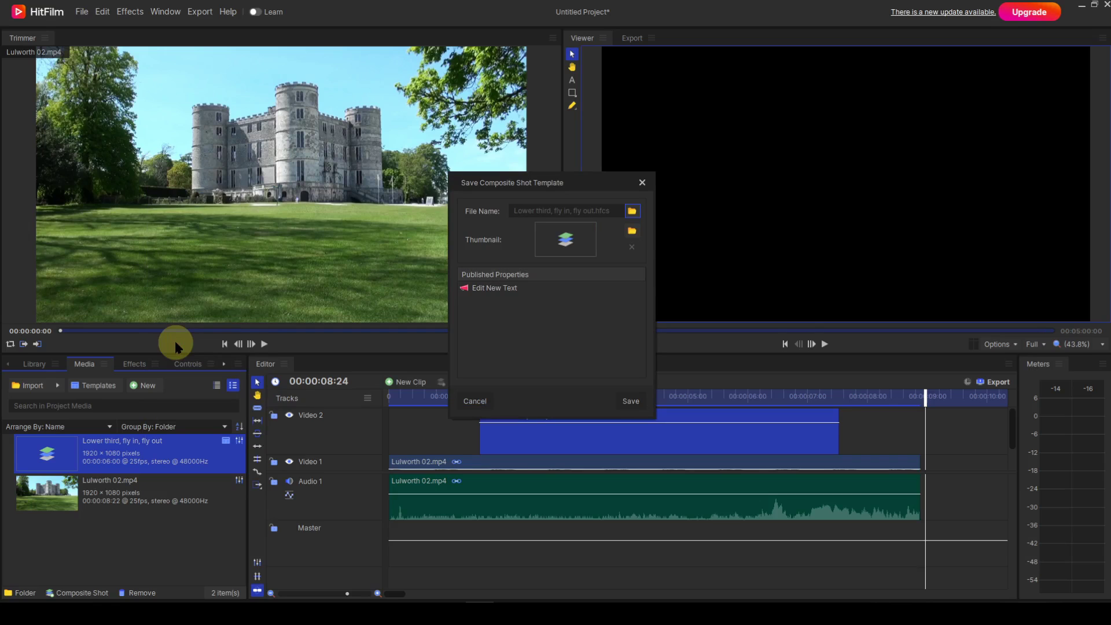
left_click(633, 213)
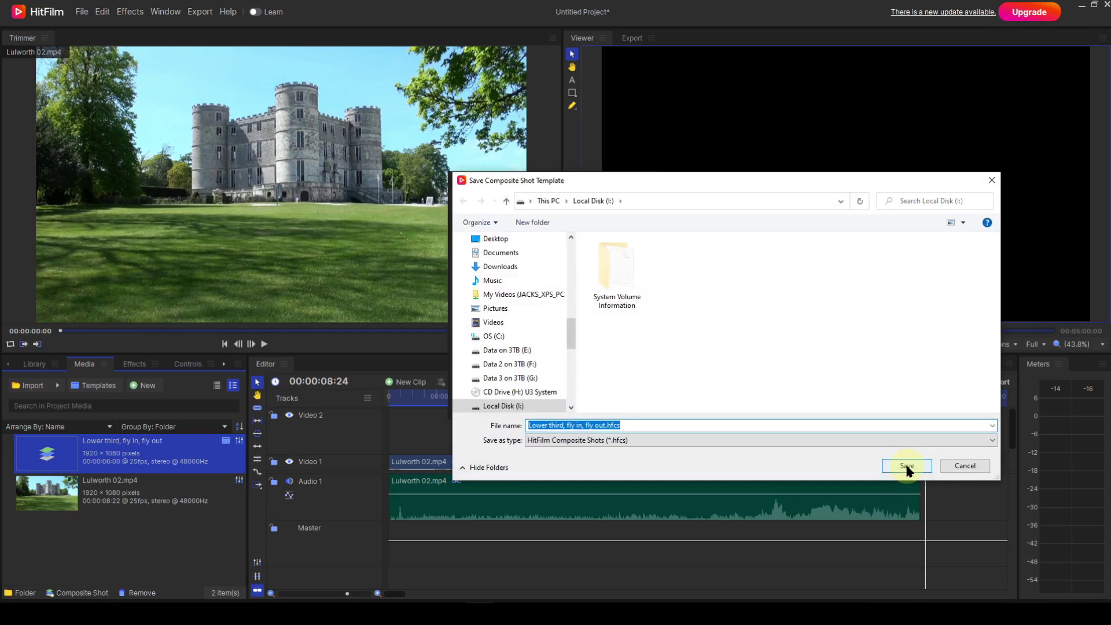
left_click(908, 467)
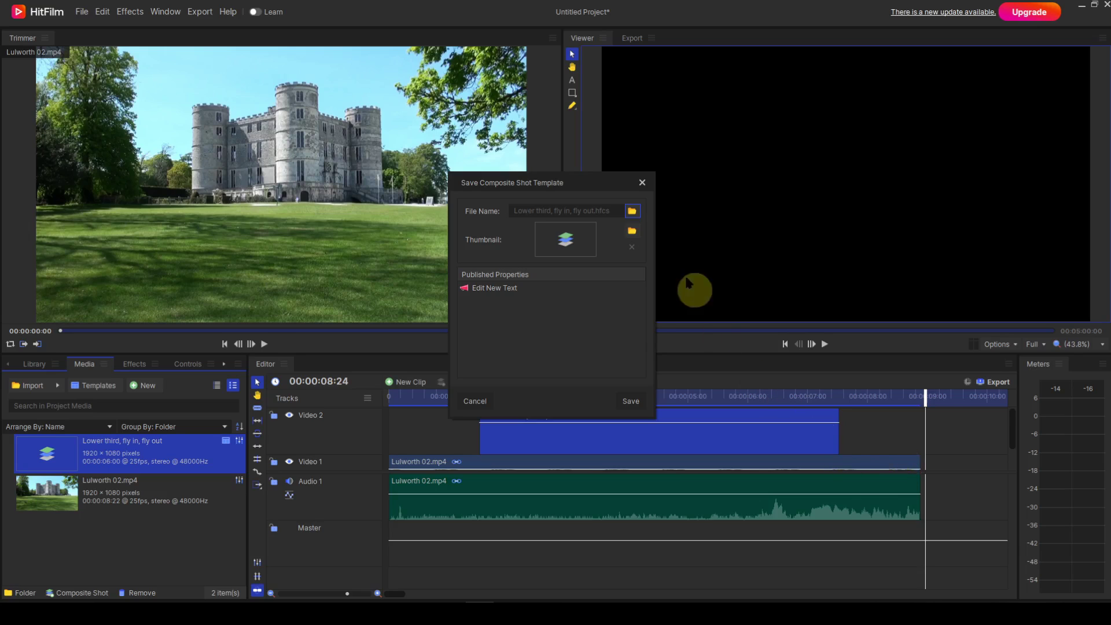
Step: Use "Fly in fly out thumbnail.jpg" as the template's thumbnail and save the template
left_click(634, 233)
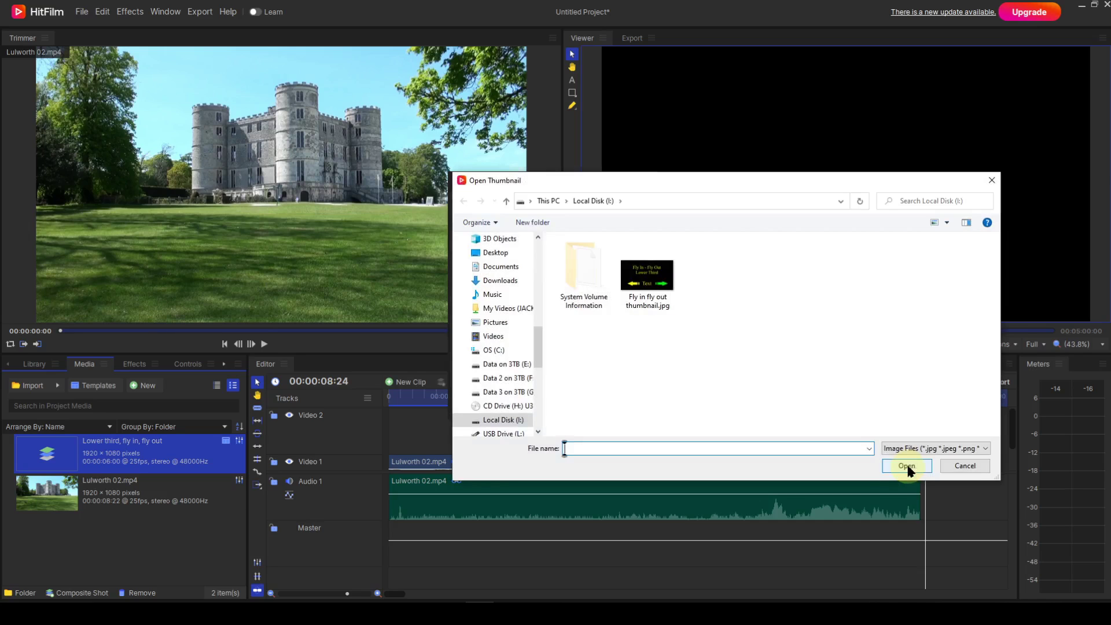
left_click(663, 282)
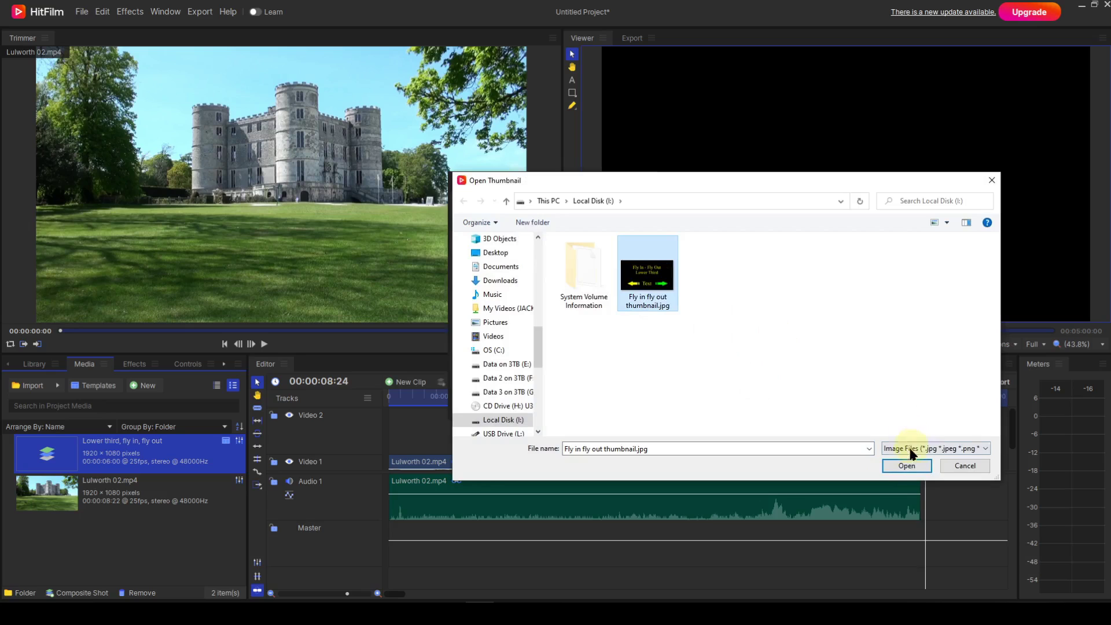
left_click(908, 466)
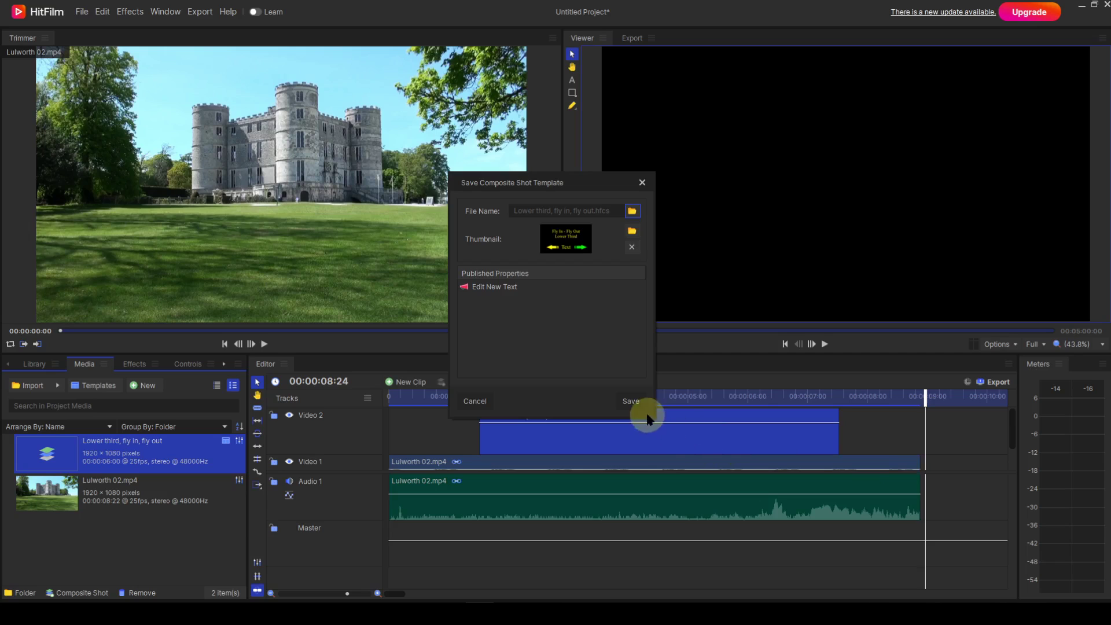
left_click(632, 401)
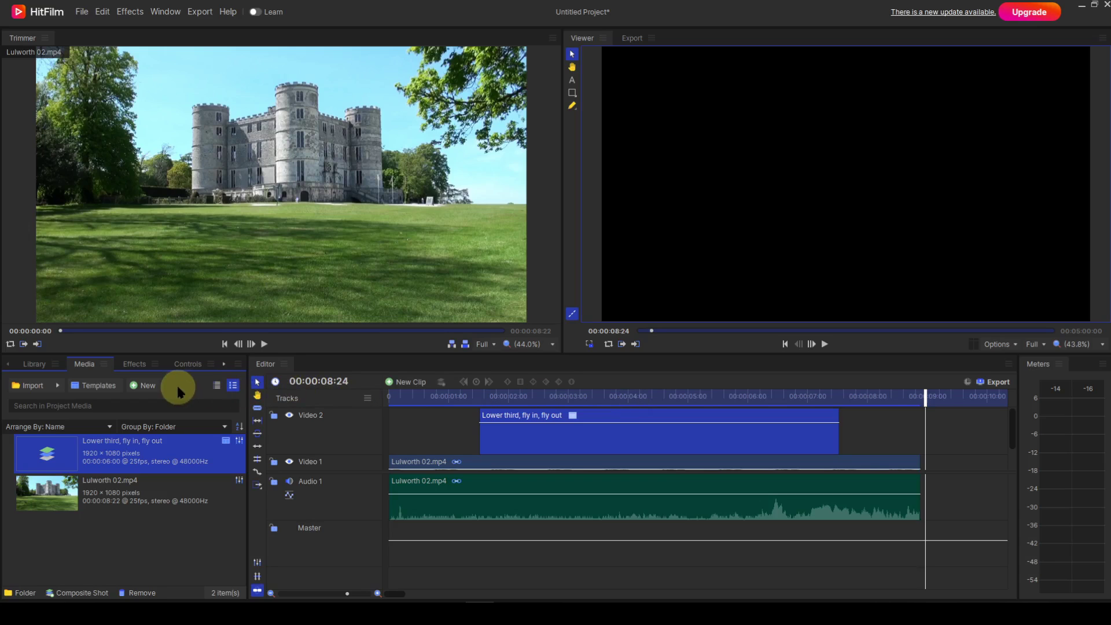
Step: Look through the installed templates for the saved lower third and close the list without importing
left_click(93, 390)
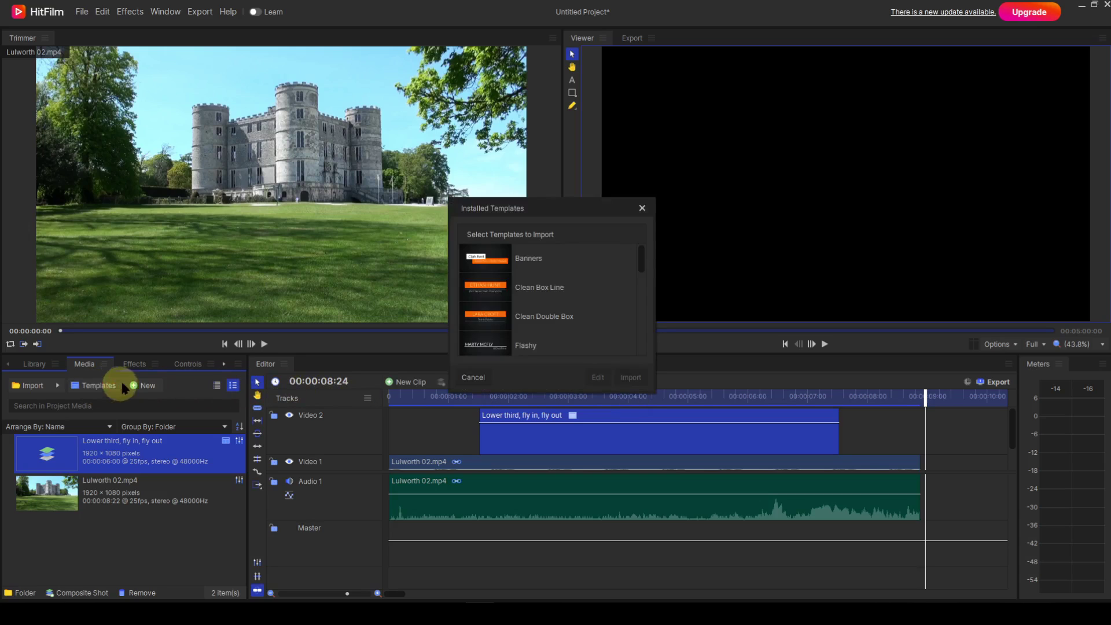
scroll(579, 322, "down", 1)
scroll(590, 317, "down", 1)
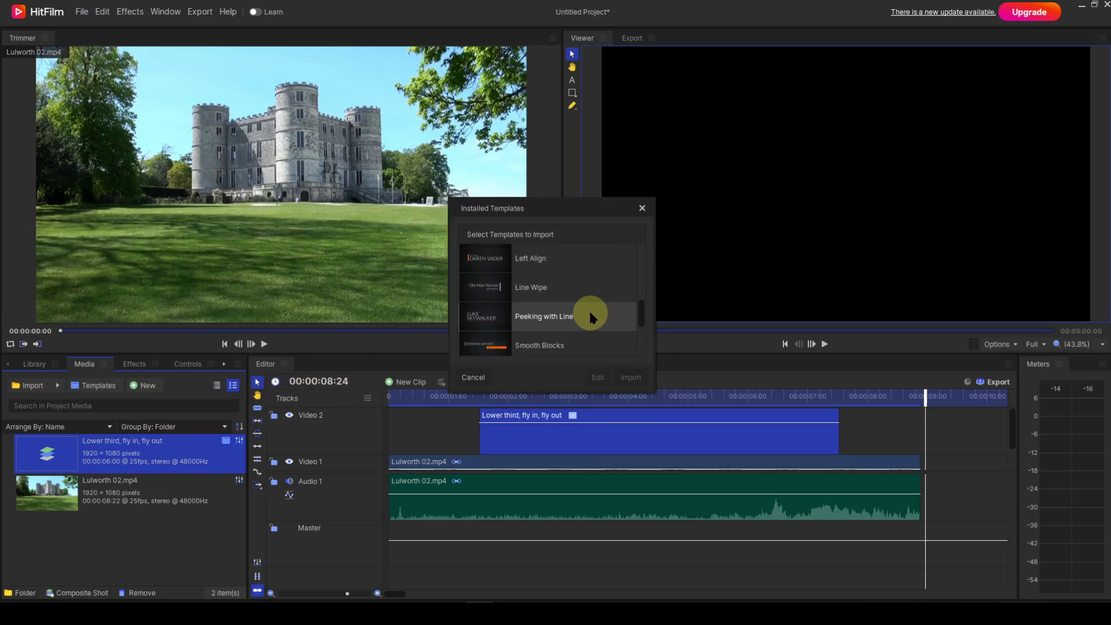
scroll(591, 317, "down", 1)
scroll(592, 317, "up", 4)
left_click(474, 377)
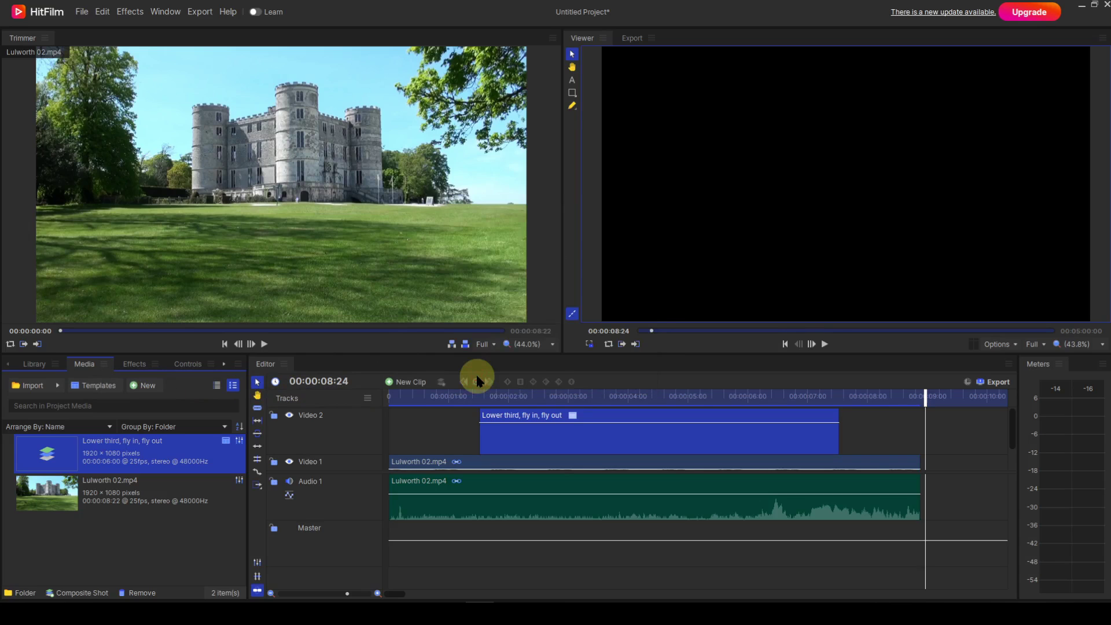
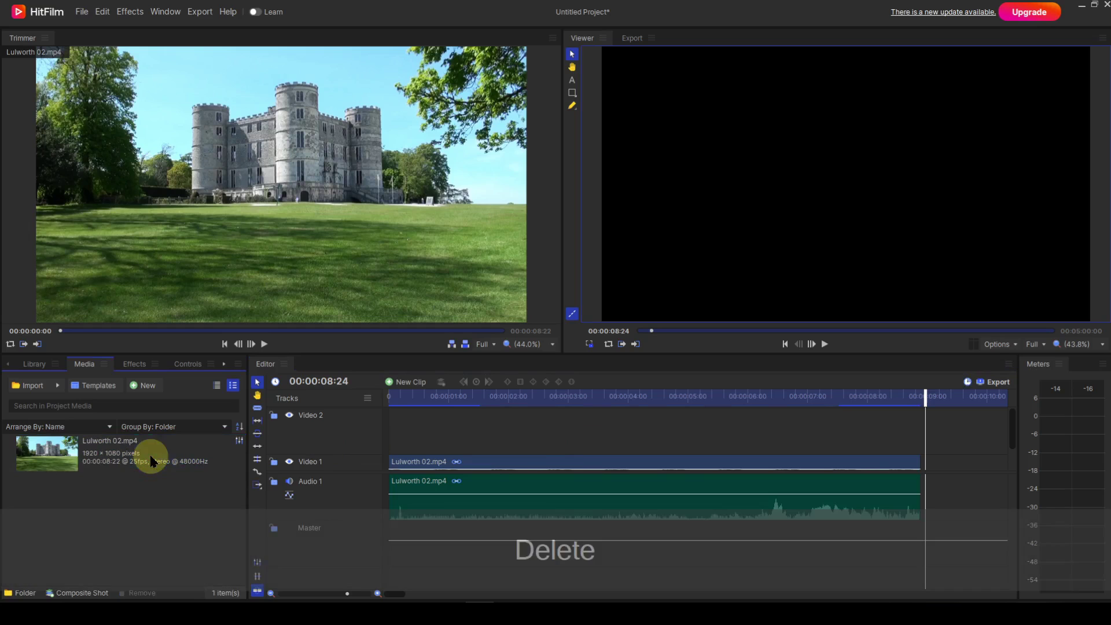
Step: Import the template file "Lower third, fly in, fly out.hfcs" from Local Disk (I:) into the project media
left_click(34, 389)
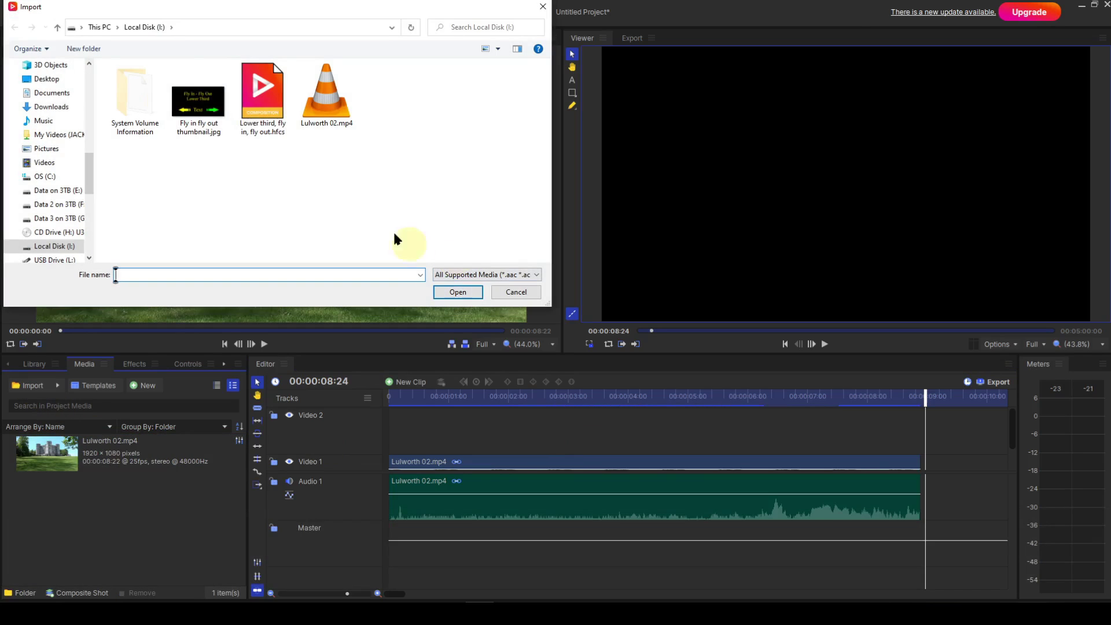
left_click(287, 132)
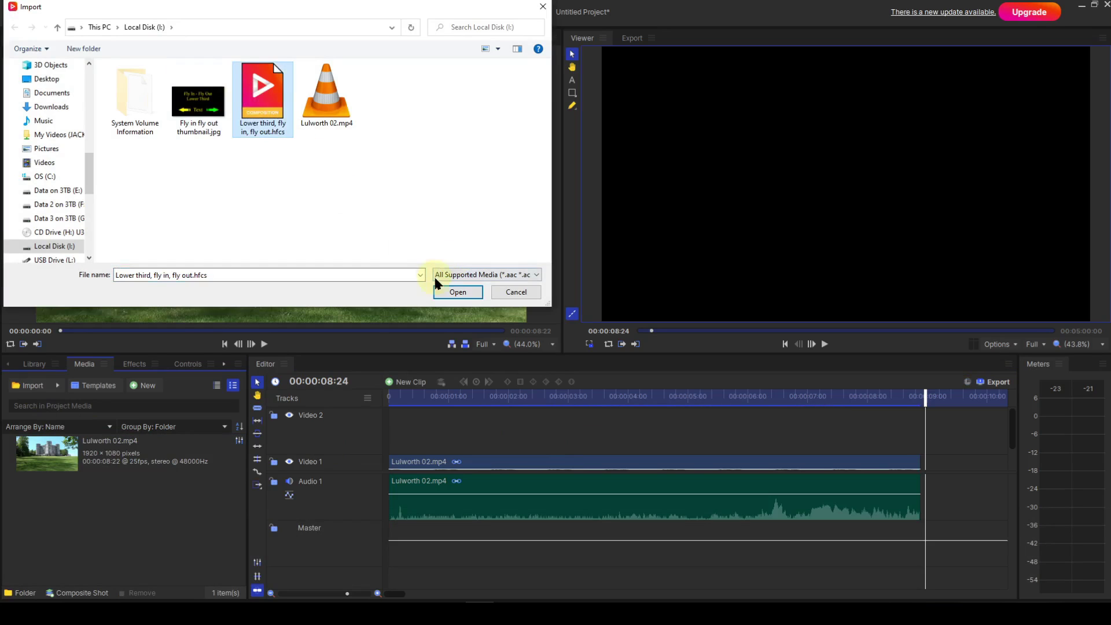
left_click(456, 292)
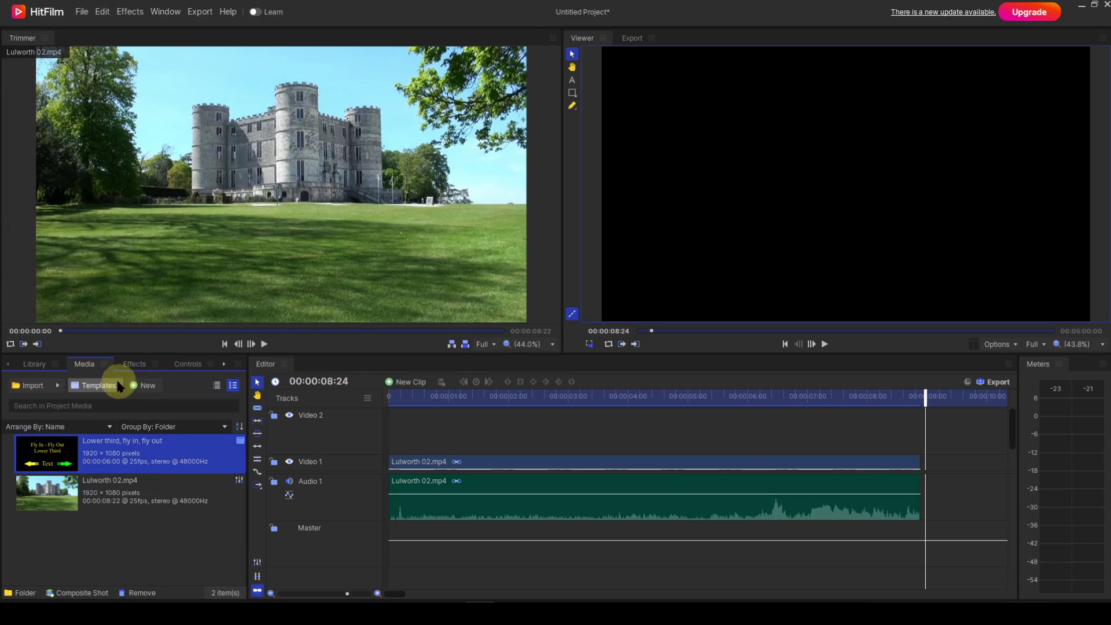
Step: Check the installed templates for "Lower third, fly in, fly out" and close the list without importing
left_click(98, 385)
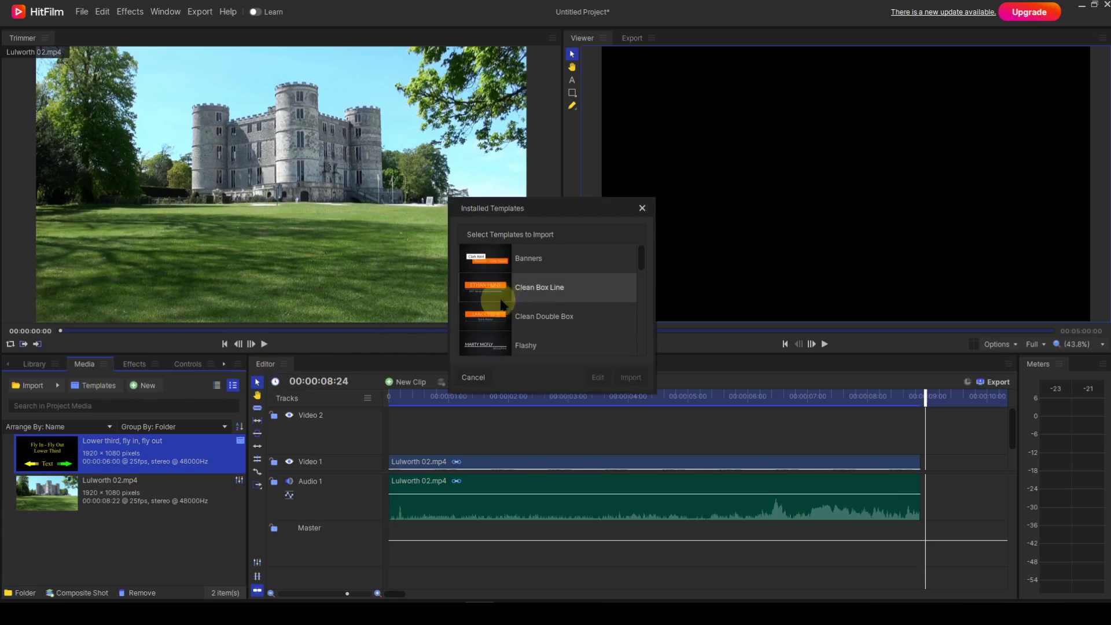
scroll(557, 291, "down", 5)
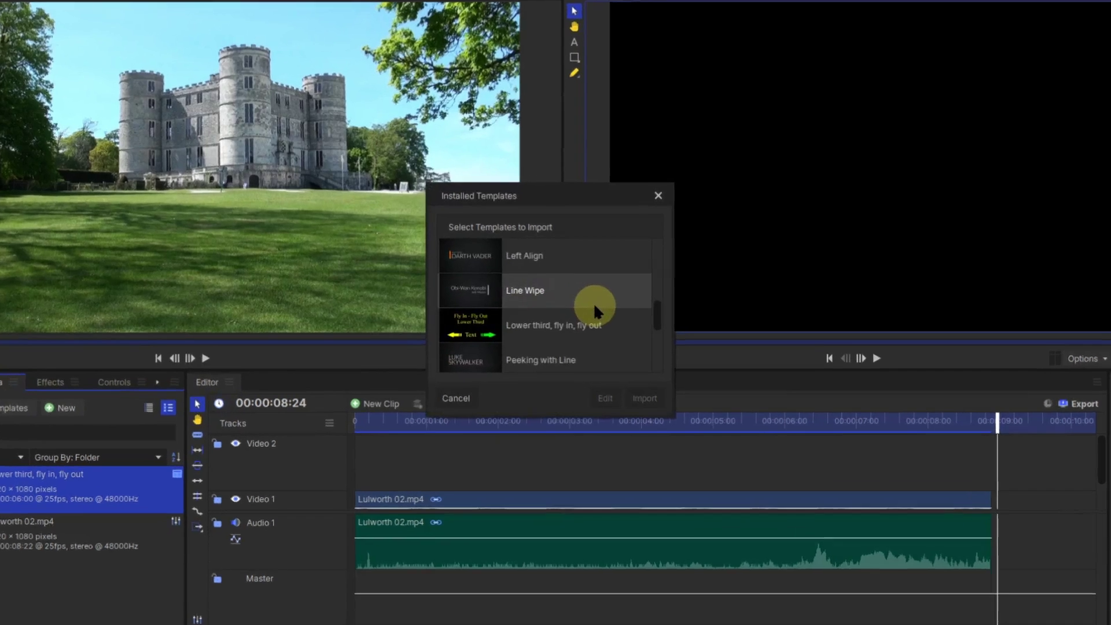
scroll(605, 318, "down", 3)
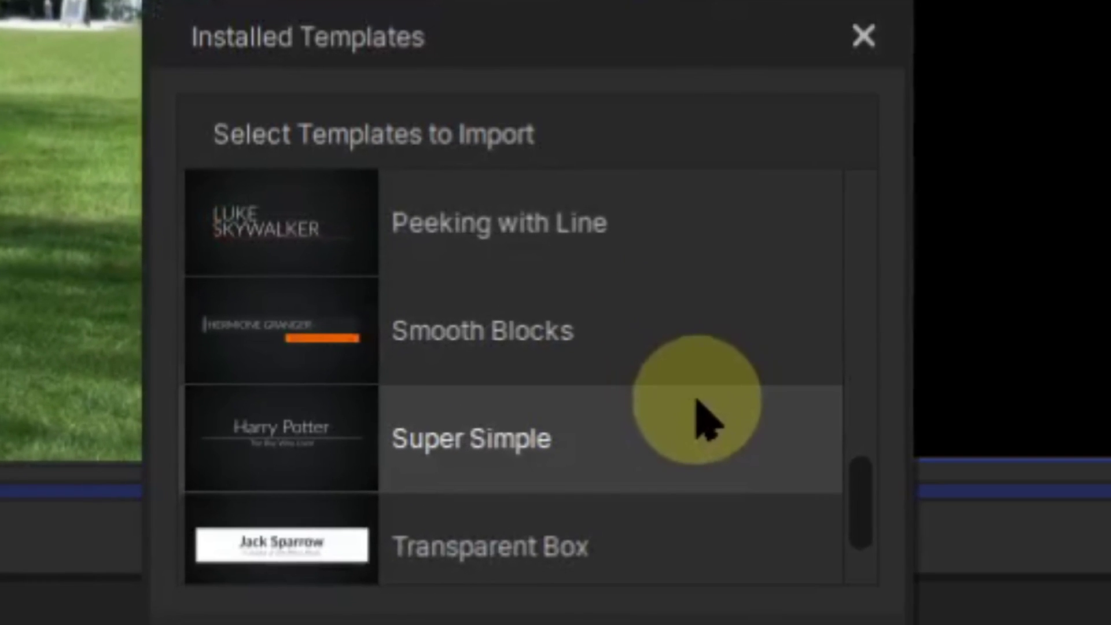
scroll(703, 420, "up", 3)
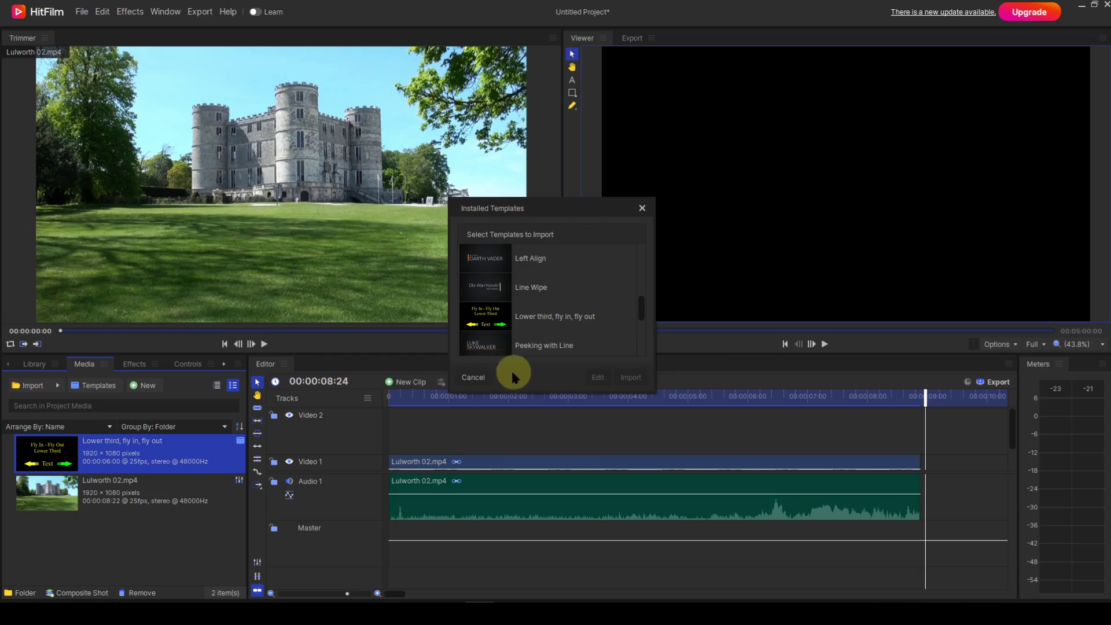
left_click(473, 378)
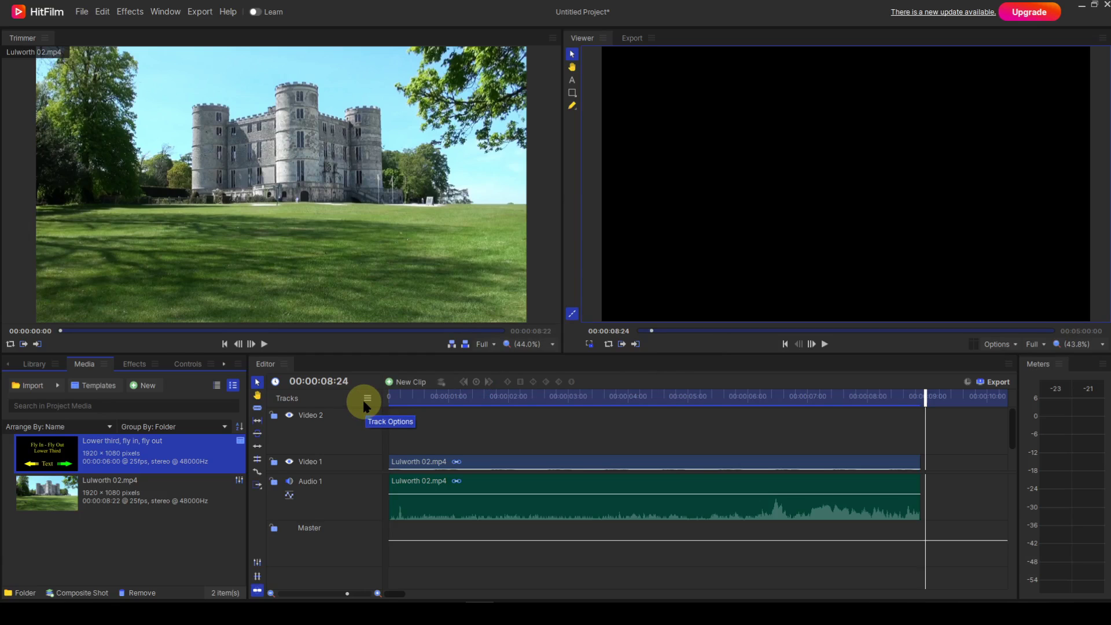
Step: Place the imported lower third on Video 2 at about 1.65 seconds and replace its default text with "Lulworth Castle"
left_click_drag(155, 450, 487, 425)
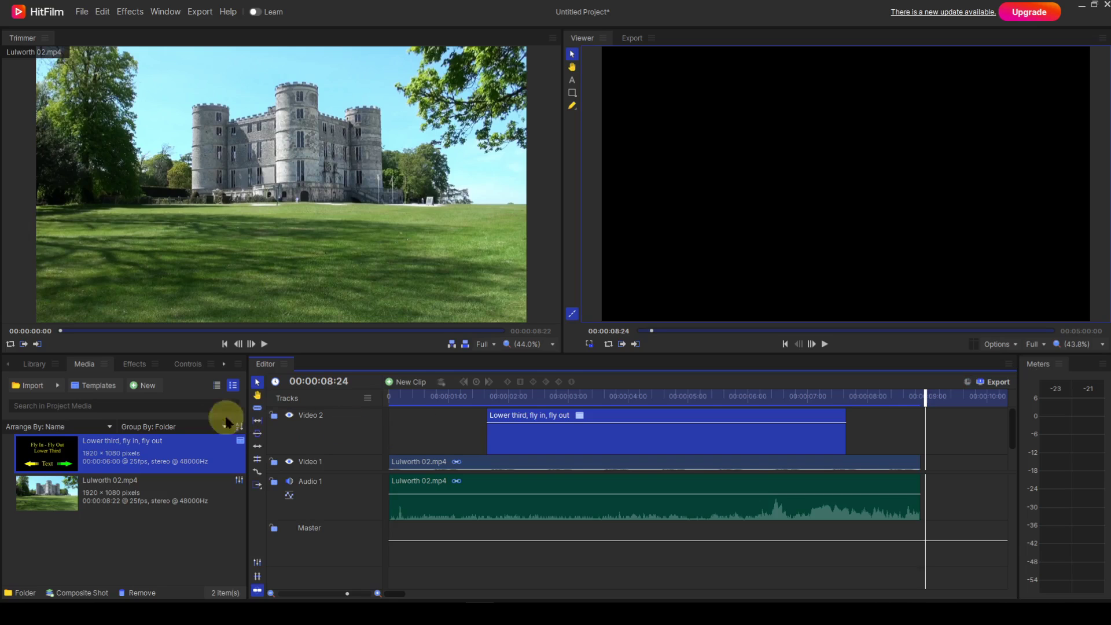
left_click(186, 365)
scroll(202, 463, "down", 1)
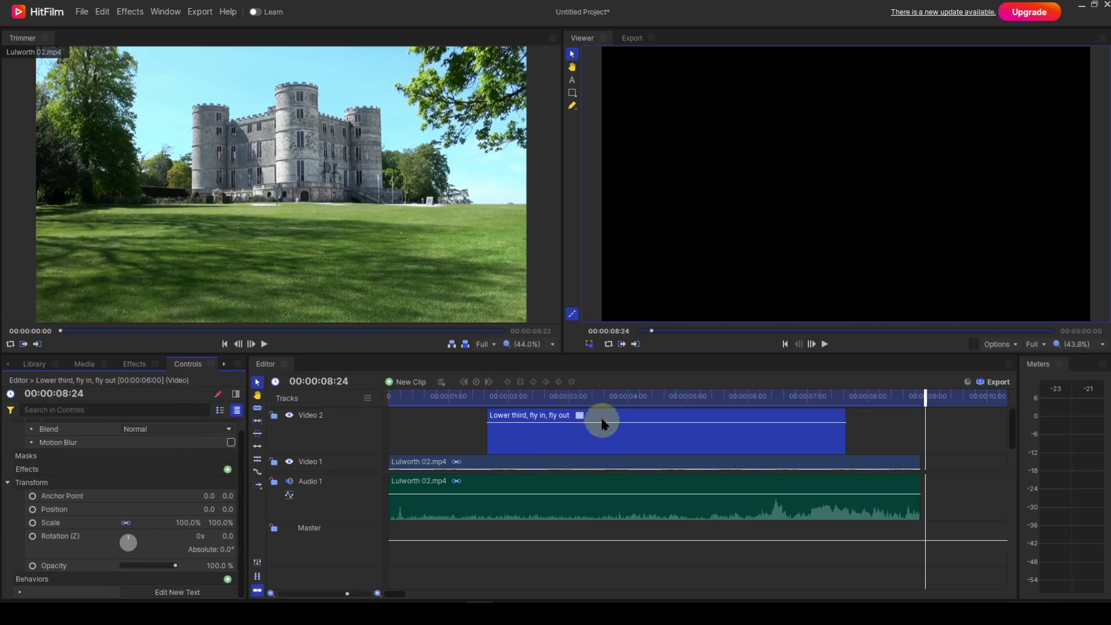
left_click(608, 401)
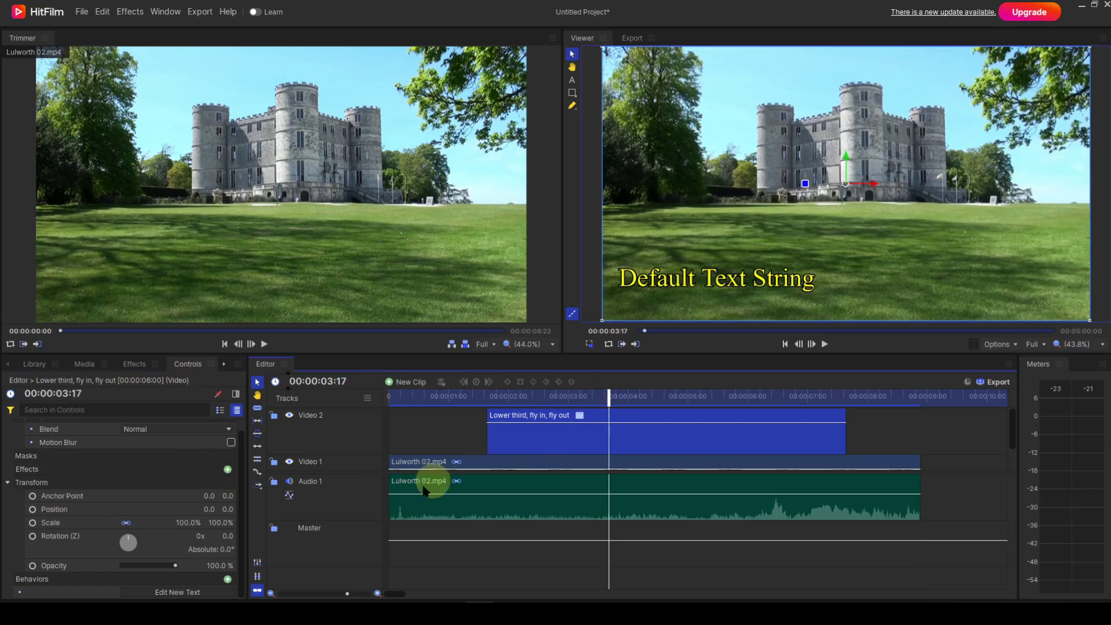
left_click(197, 593)
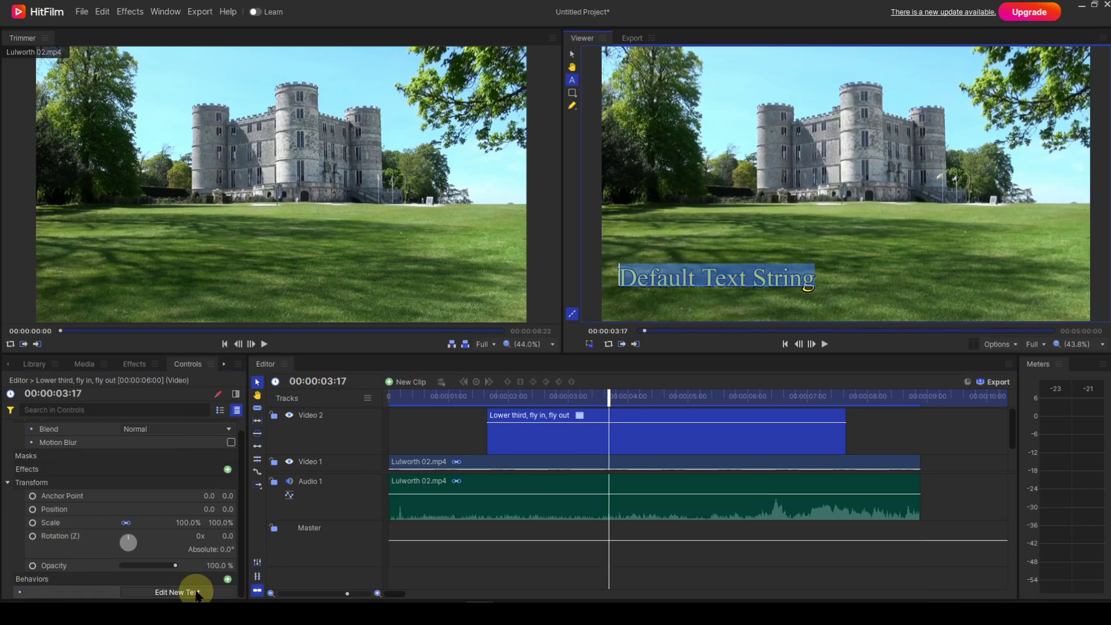
type("Lul")
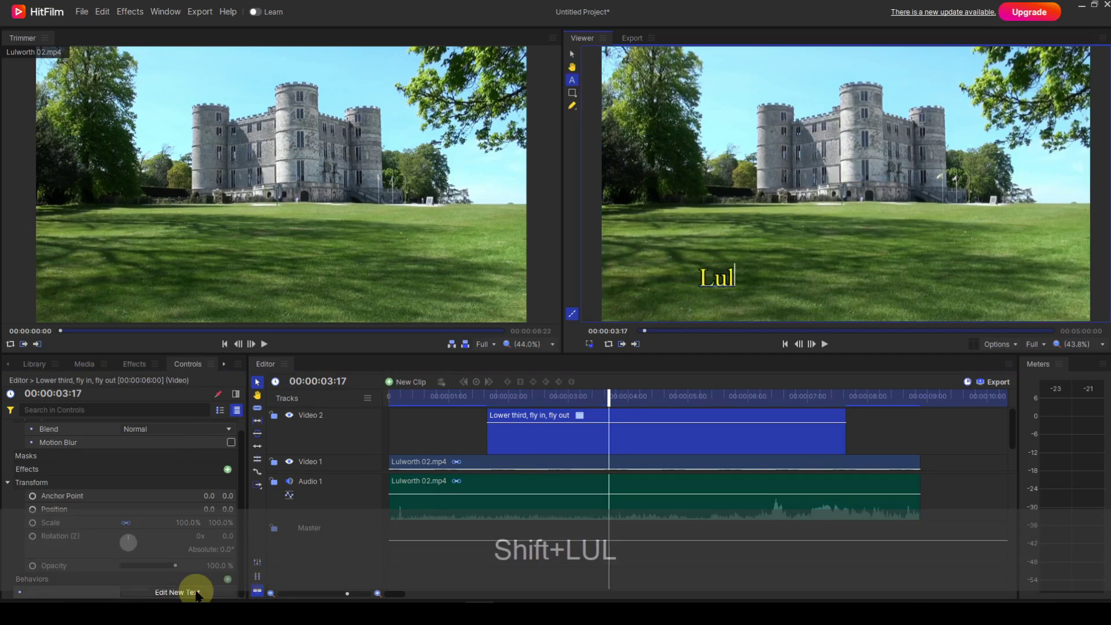
type("wort")
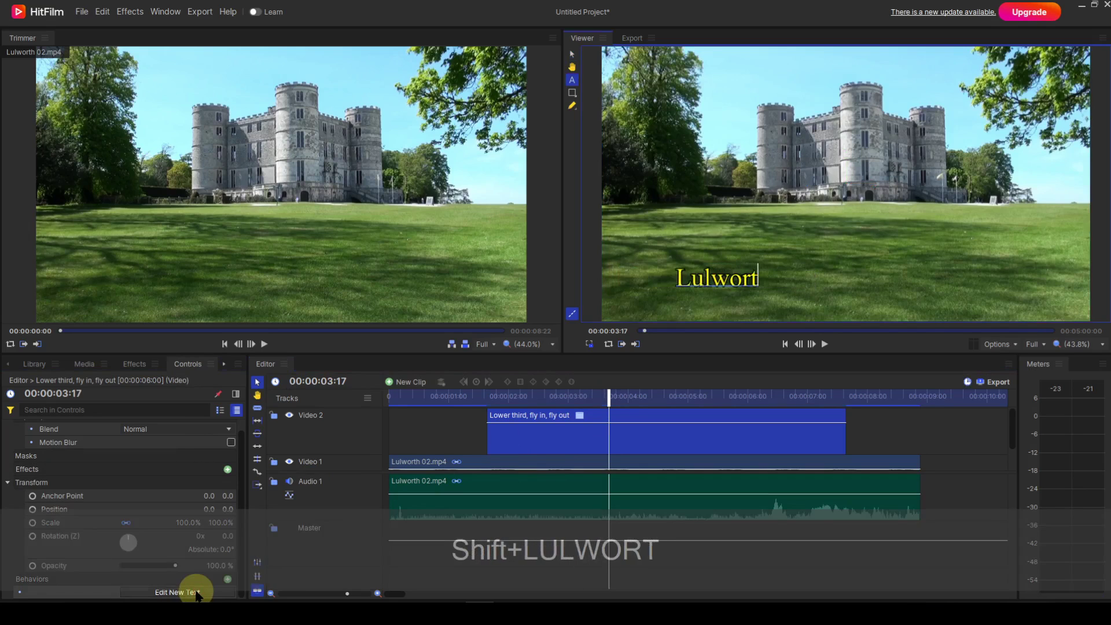
type("h Ca")
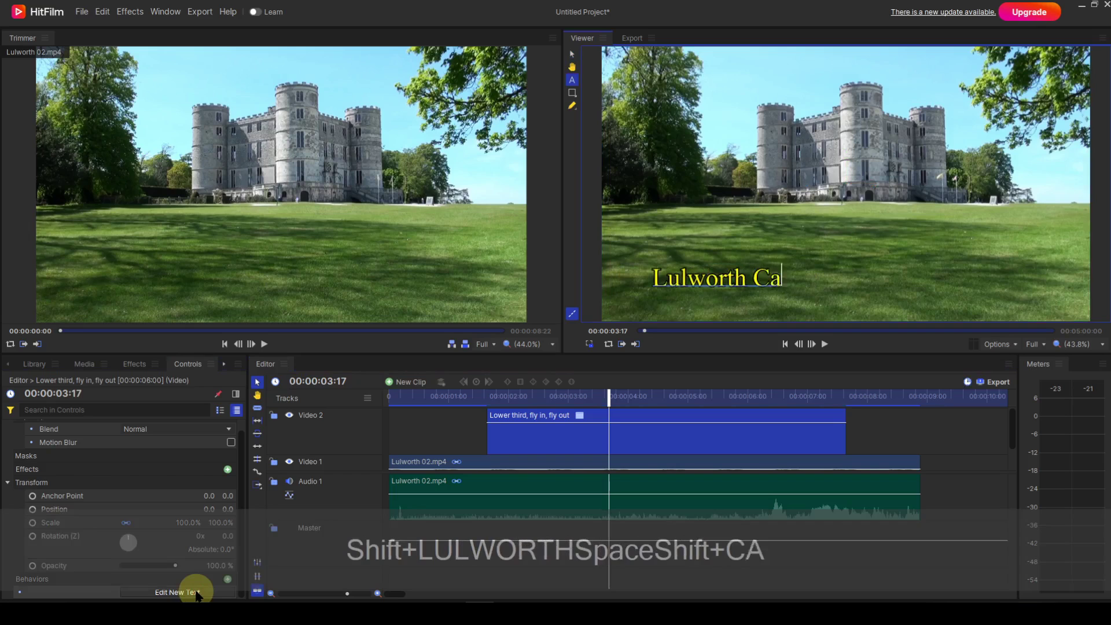
type("stle")
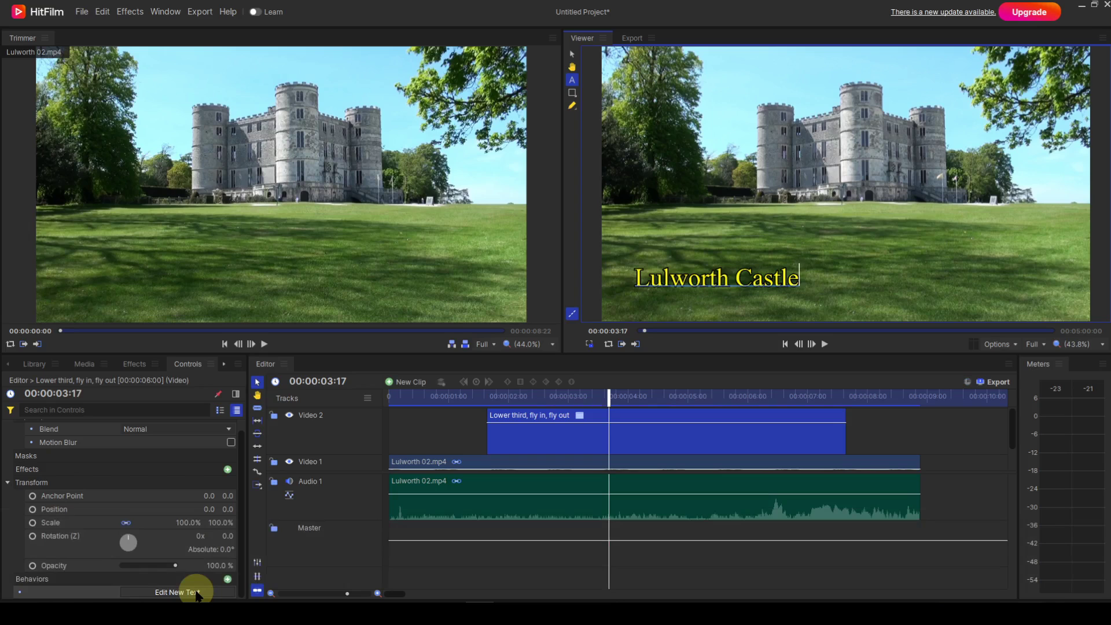
Step: Play the sequence from the start to review the "Lulworth Castle" lower third flying in and out
left_click(786, 345)
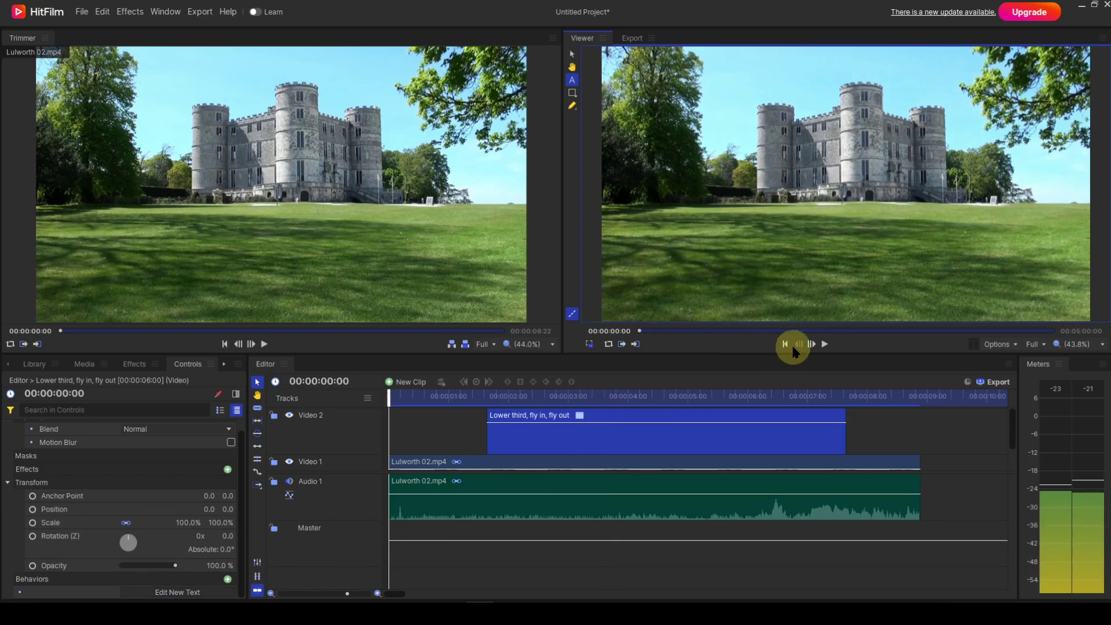
left_click(827, 346)
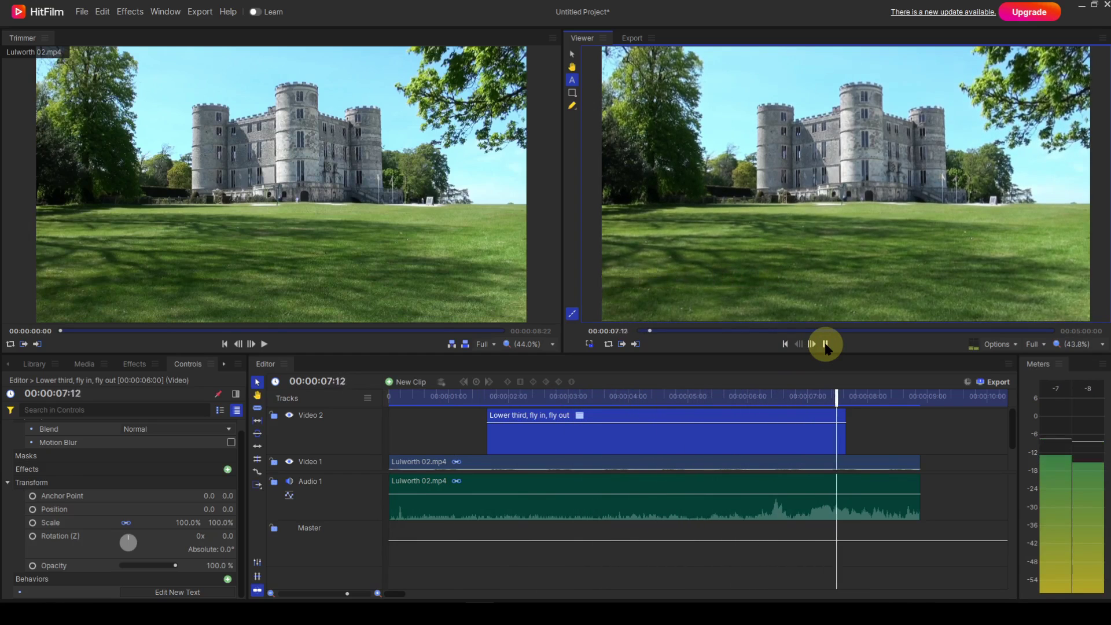
left_click(826, 345)
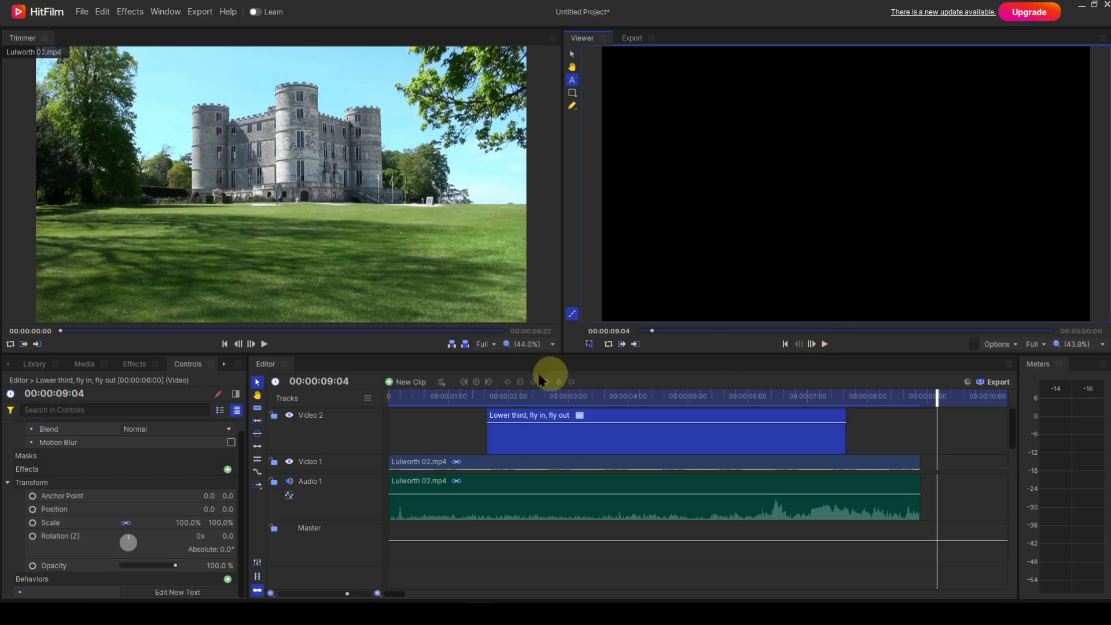
Step: Select "Lower third, fly in, fly out" among the installed templates to inspect its options, and cancel without importing
left_click(90, 369)
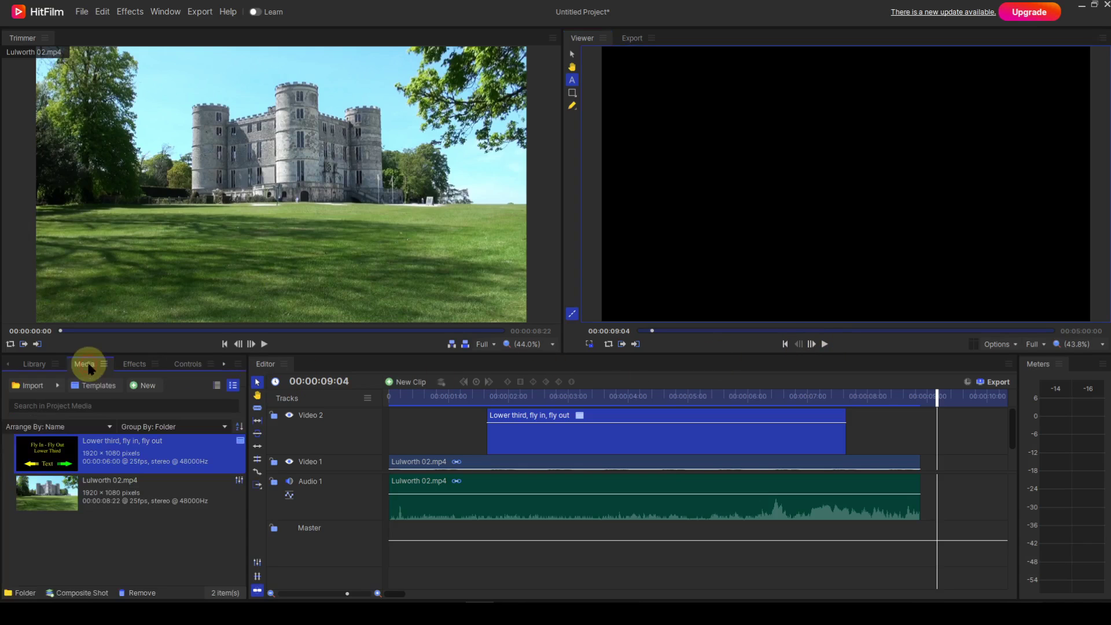
left_click(102, 389)
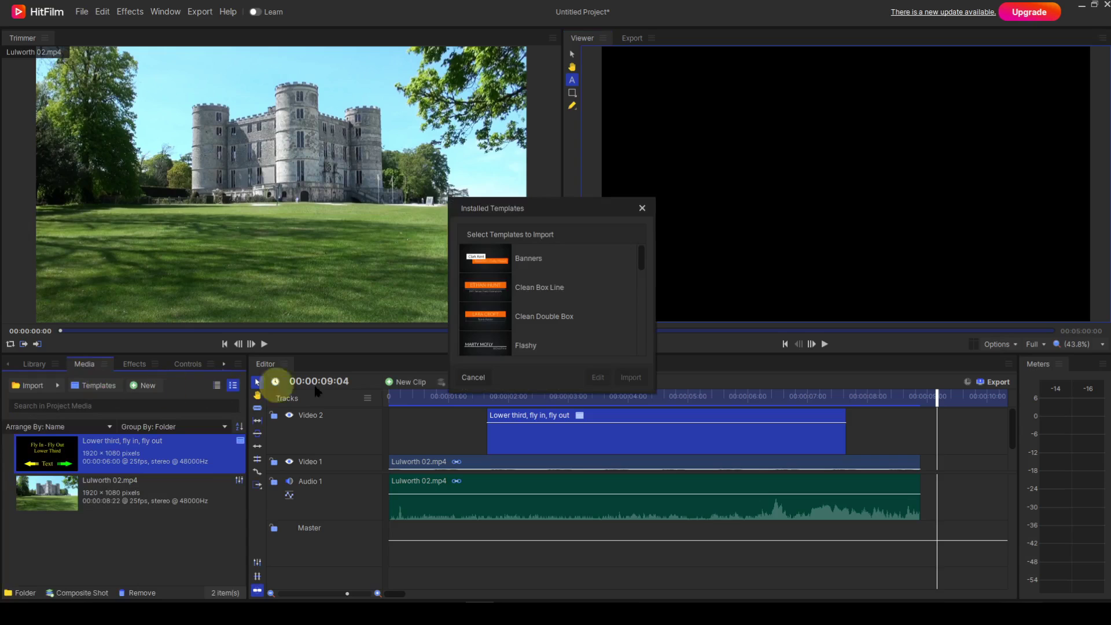
scroll(613, 305, "down", 3)
scroll(613, 305, "down", 3)
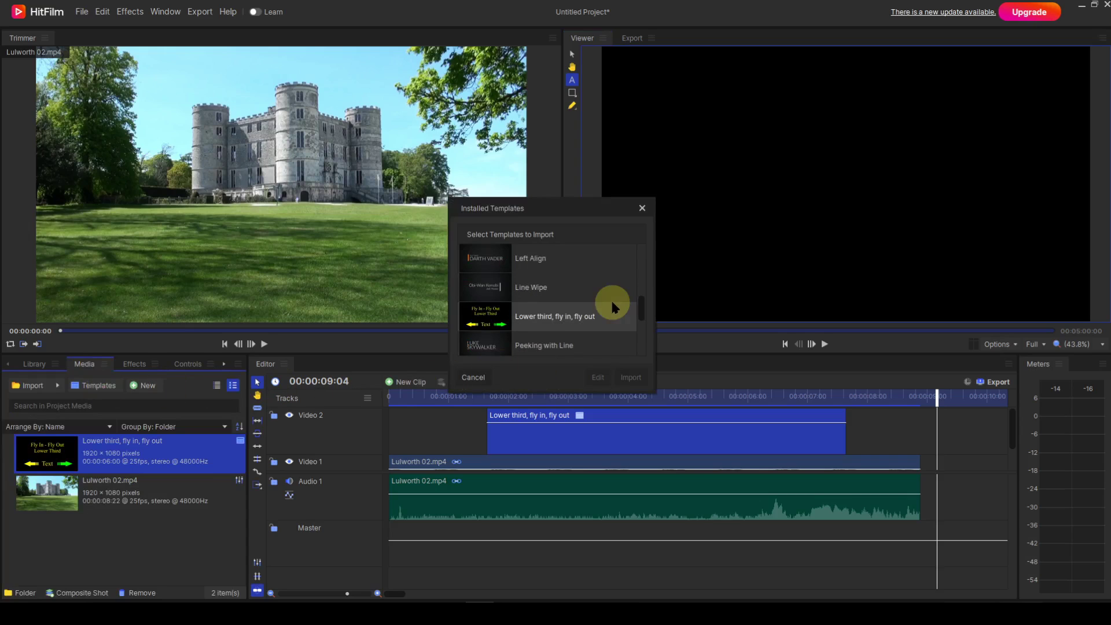
left_click(547, 318)
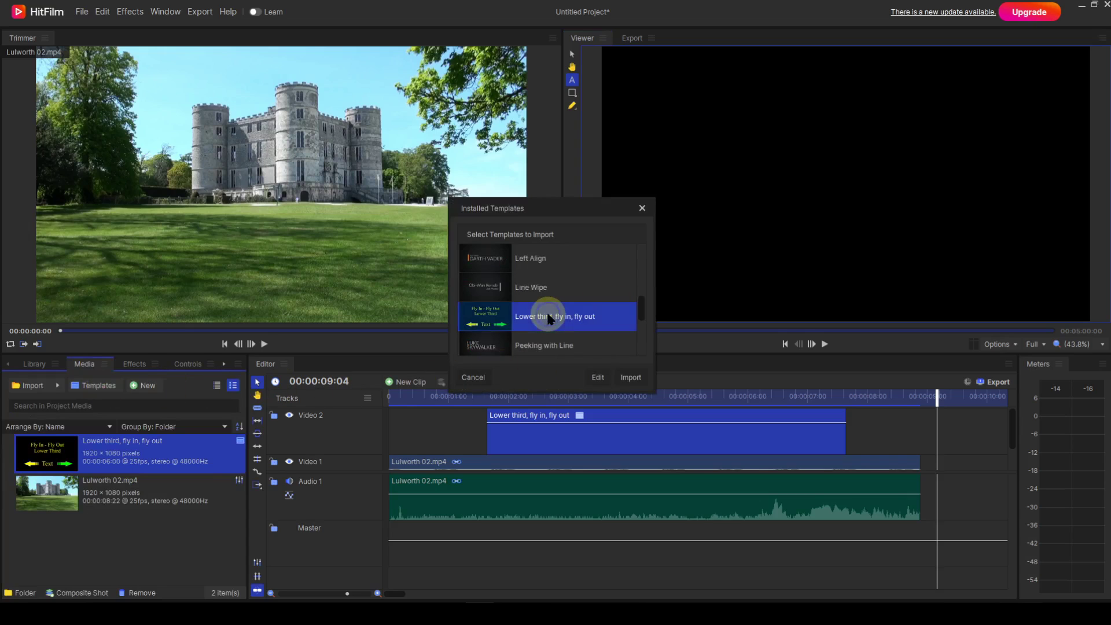
right_click(533, 319)
left_click(472, 379)
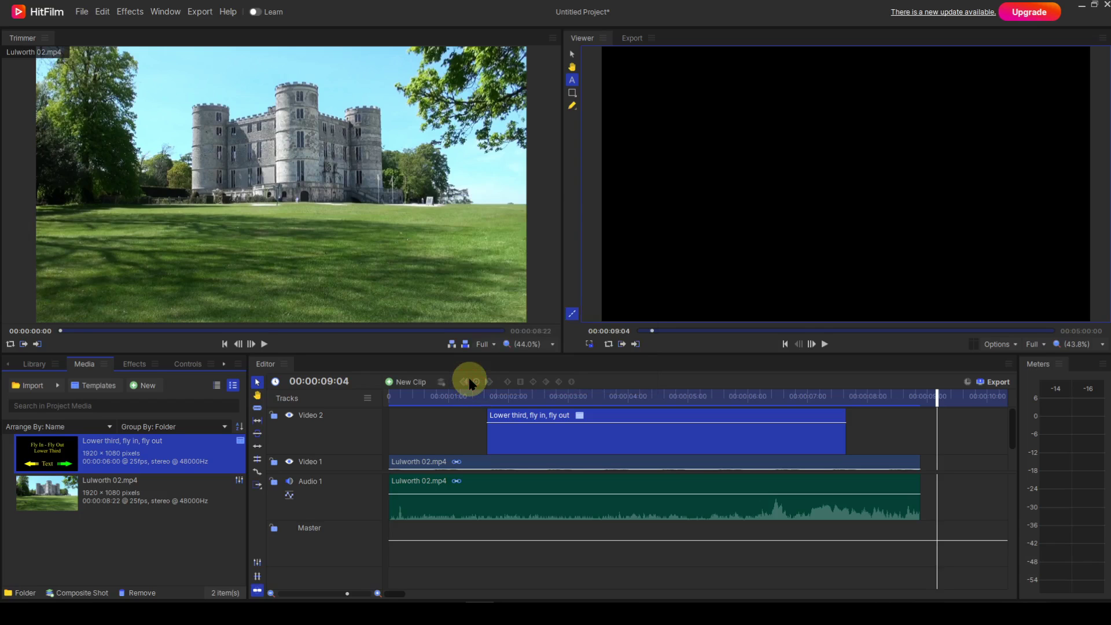